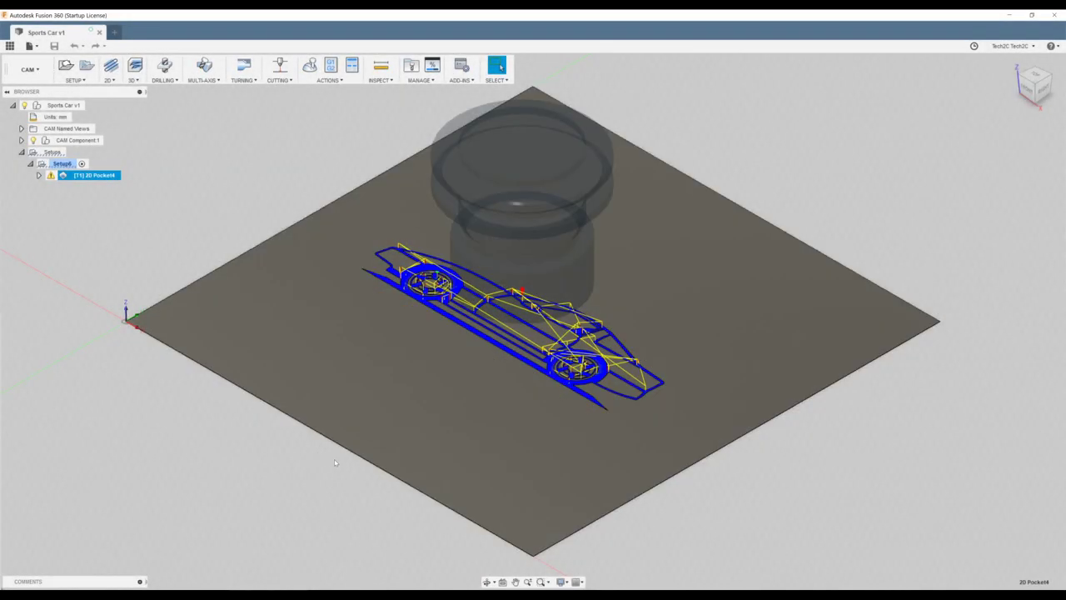
View the car toolpath from the TOP, zoomed in on the front wheel area
scroll(428, 359, up, 5)
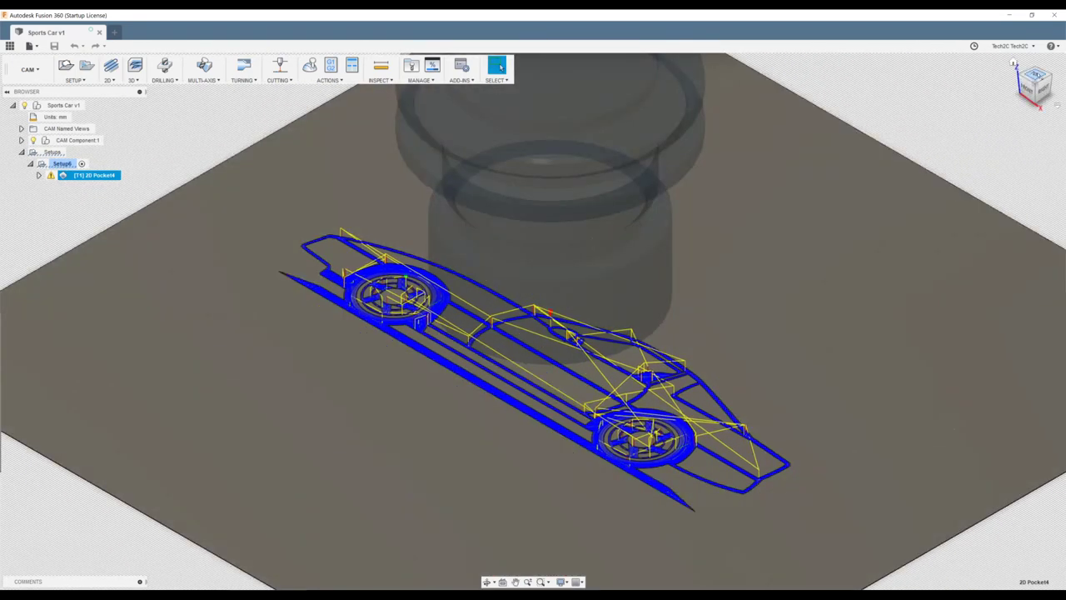
click(1036, 75)
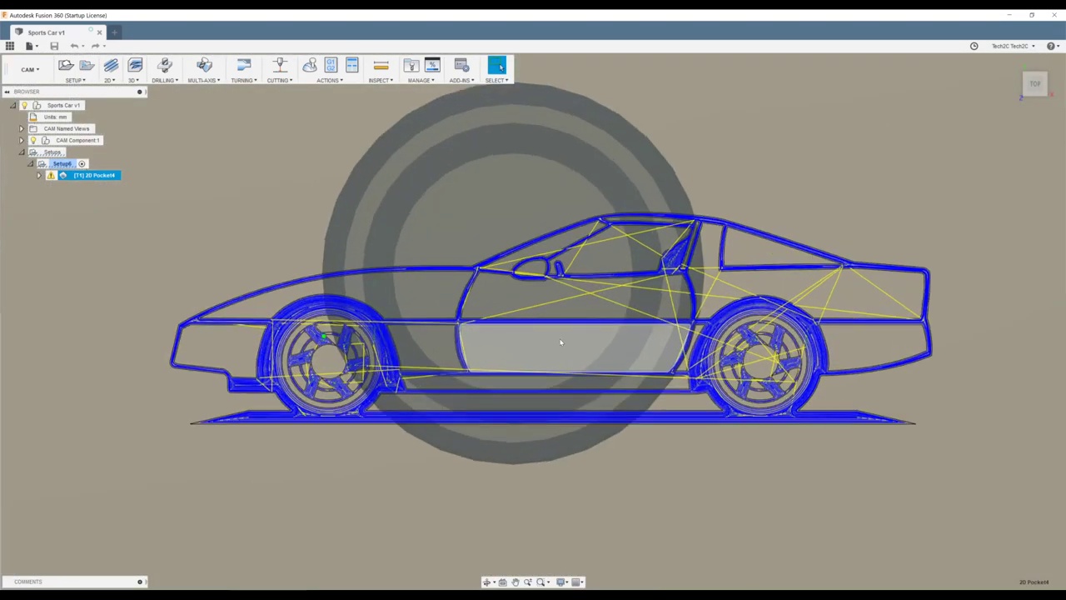
scroll(561, 342, up, 3)
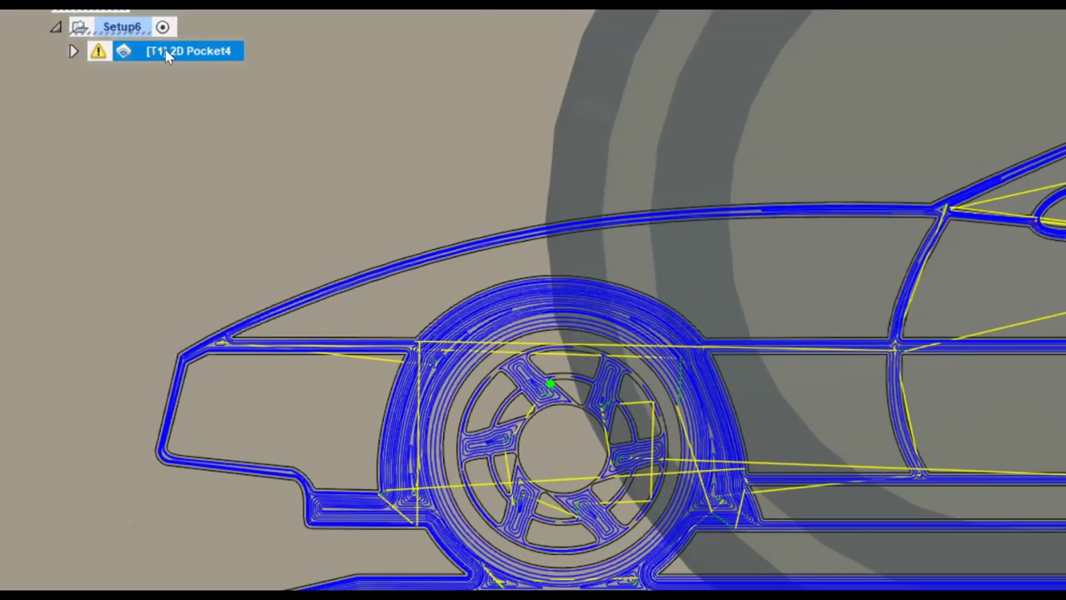
Duplicate the 2D Pocket4 operation and rename the original to 'Outline'
right_click(202, 57)
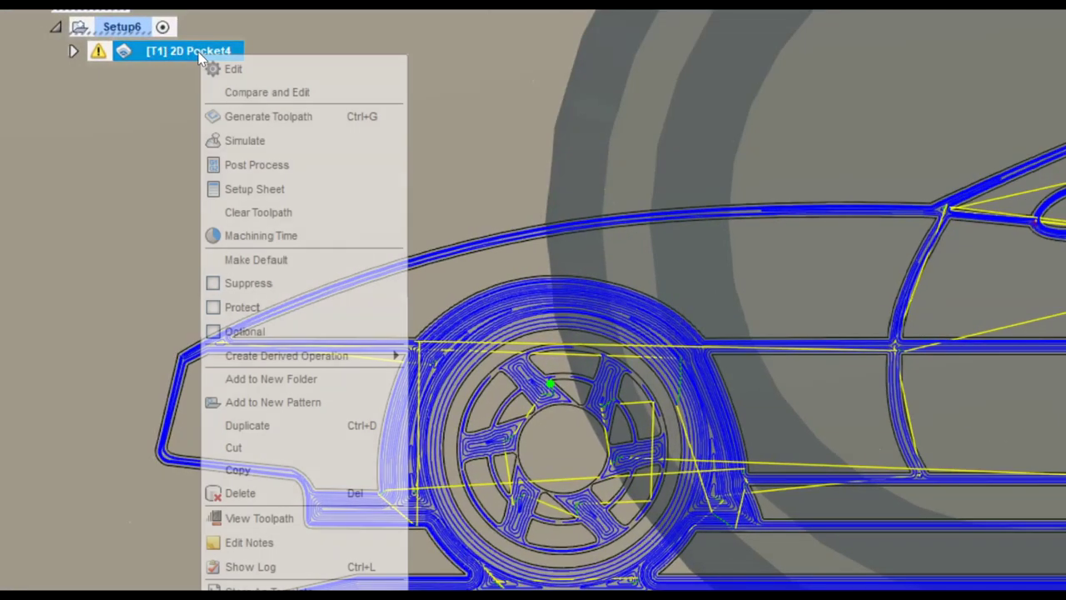
click(254, 426)
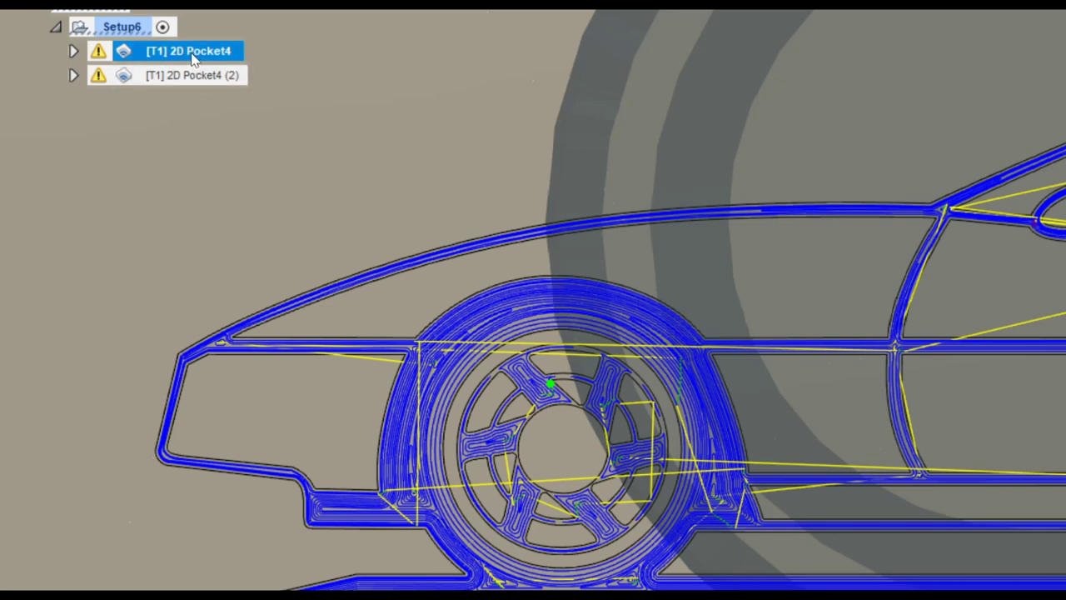
double_click(190, 53)
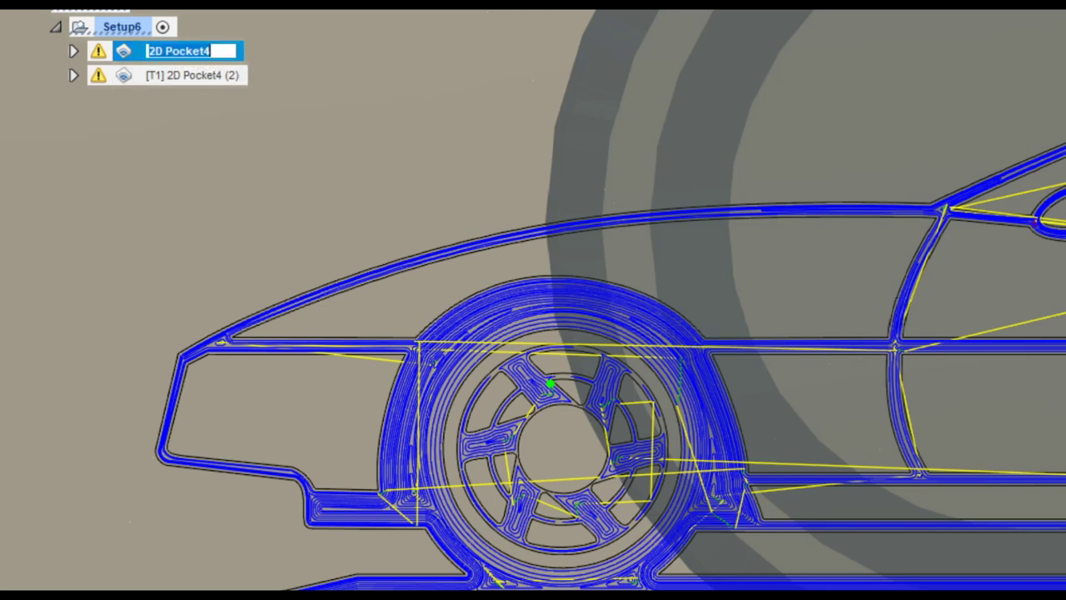
text(Outline)
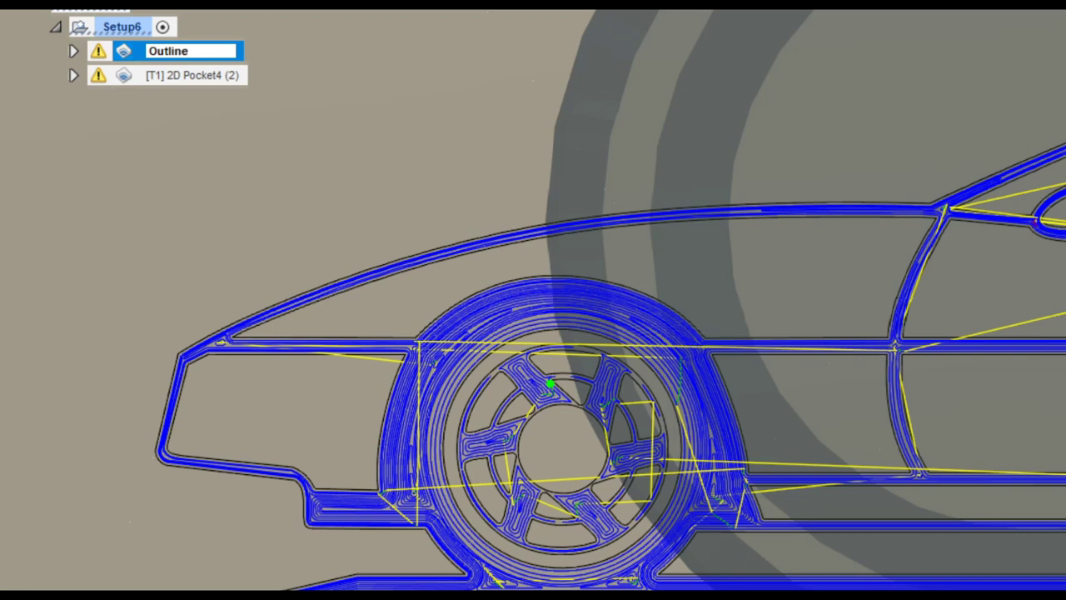
key(Return)
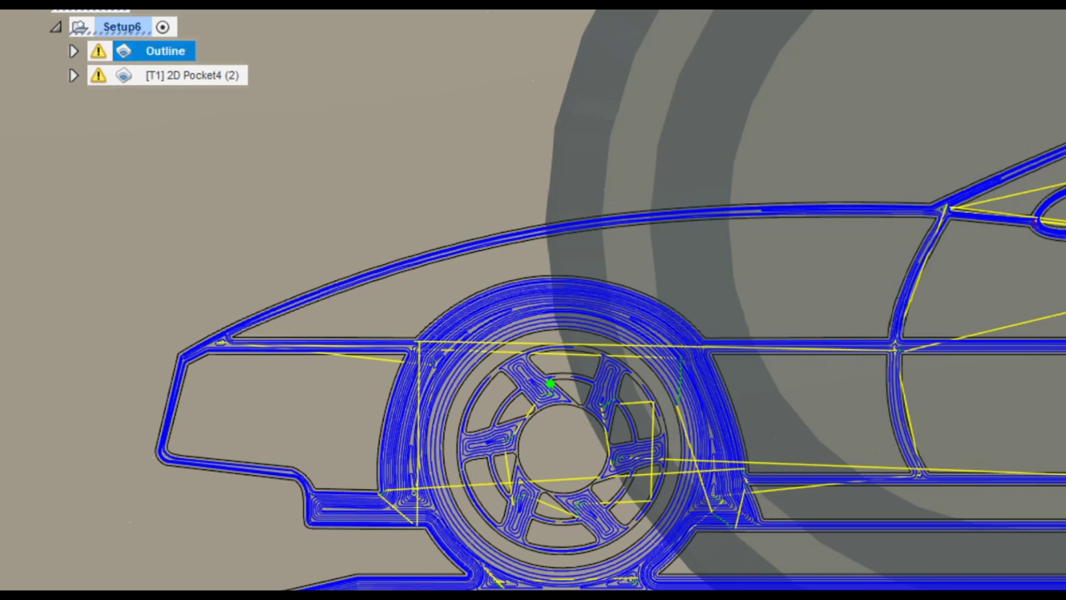
Rename the duplicated pocket operation to 'Body'
click(200, 75)
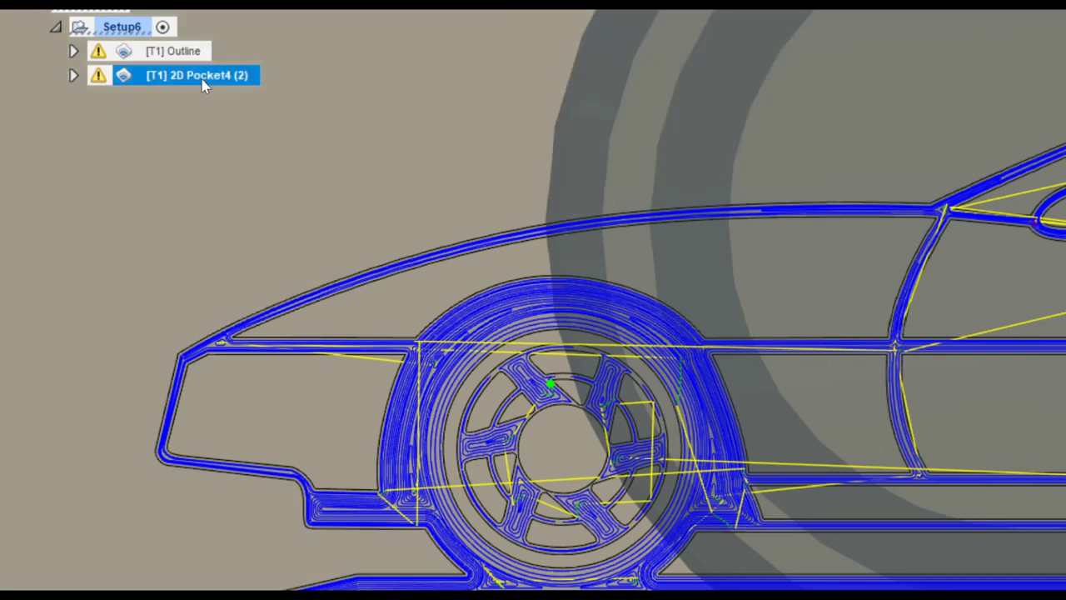
right_click(203, 83)
key(F2)
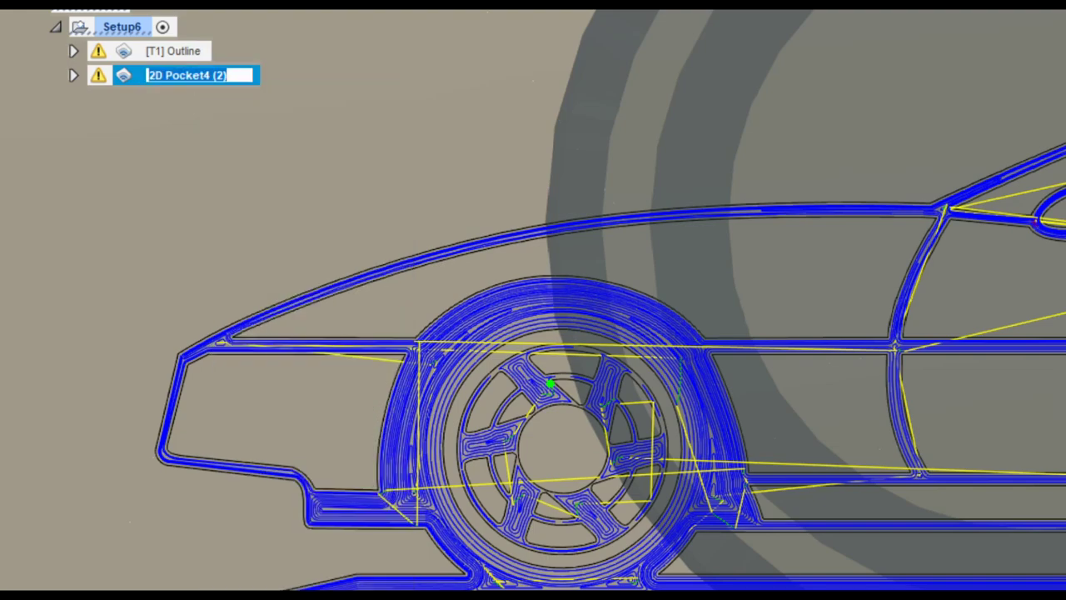
text(Body)
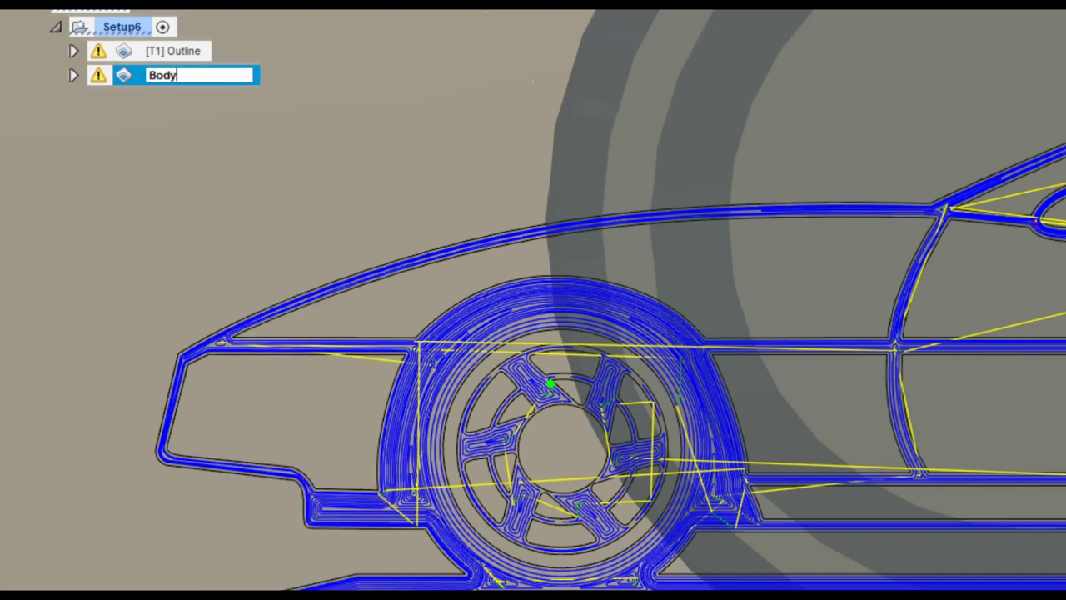
key(Return)
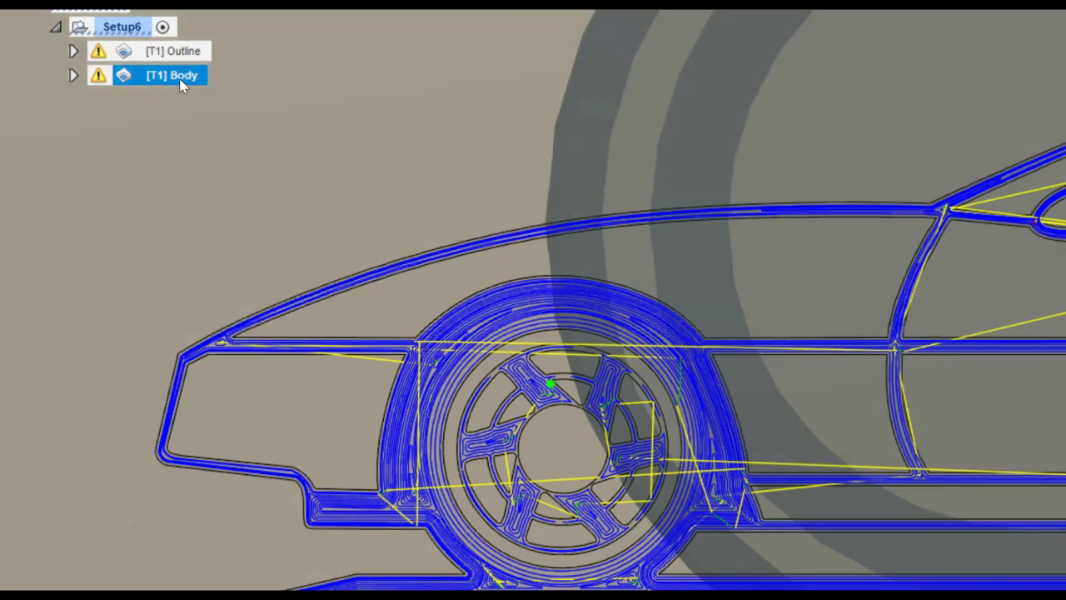
Edit the Body pocket and clear its Pocket Selections on the Geometry tab
right_click(183, 86)
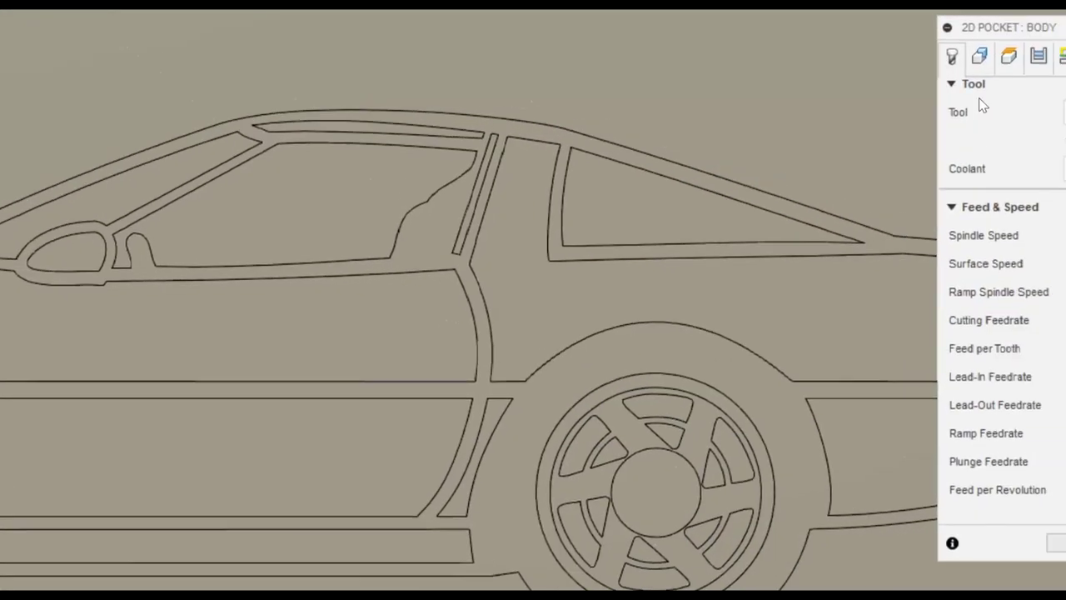
click(853, 63)
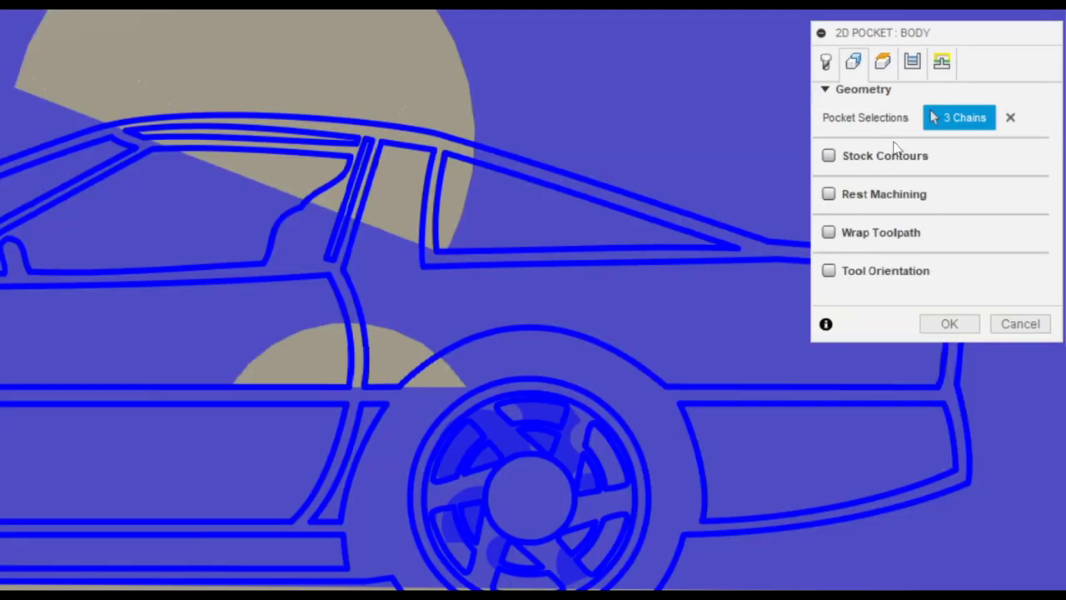
click(1010, 118)
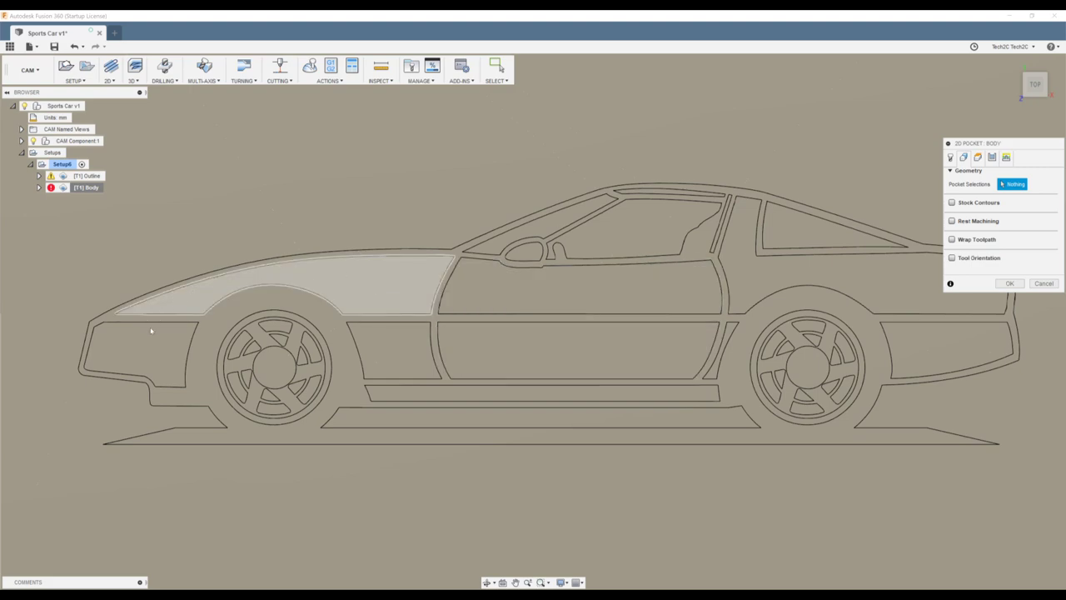
Pick seven body-panel chains (nose, side, doors, rear panels) for the Body pocket and accept it
scroll(162, 348, up, 2)
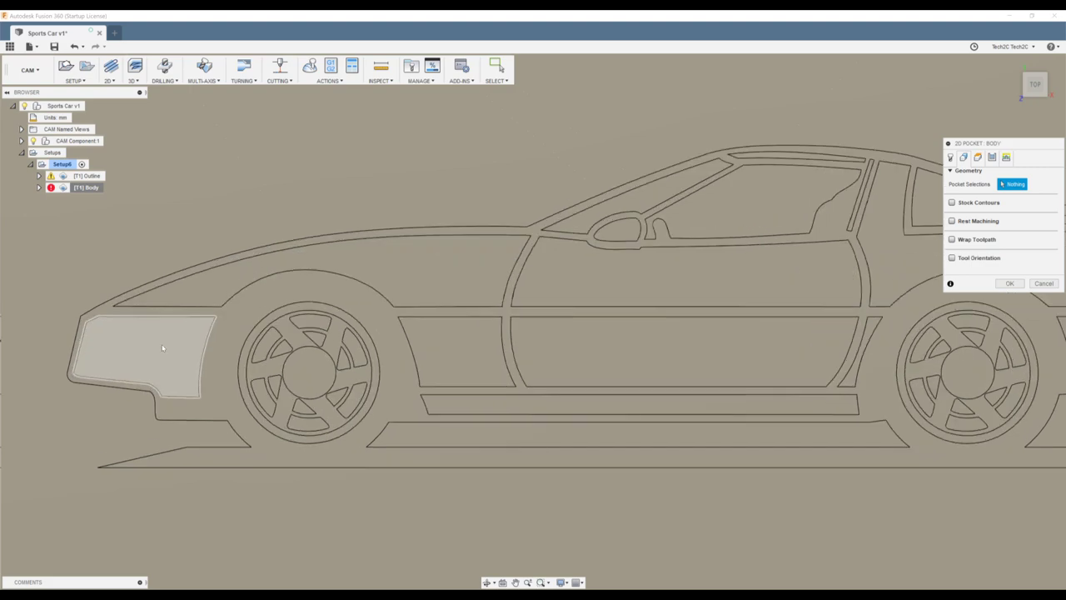
click(150, 350)
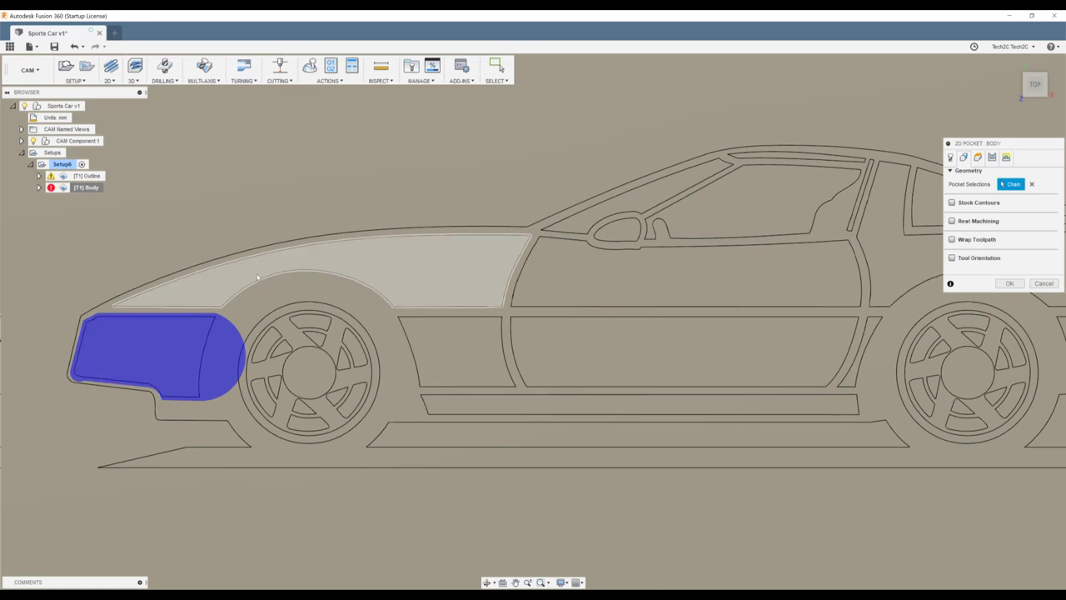
click(443, 263)
click(464, 363)
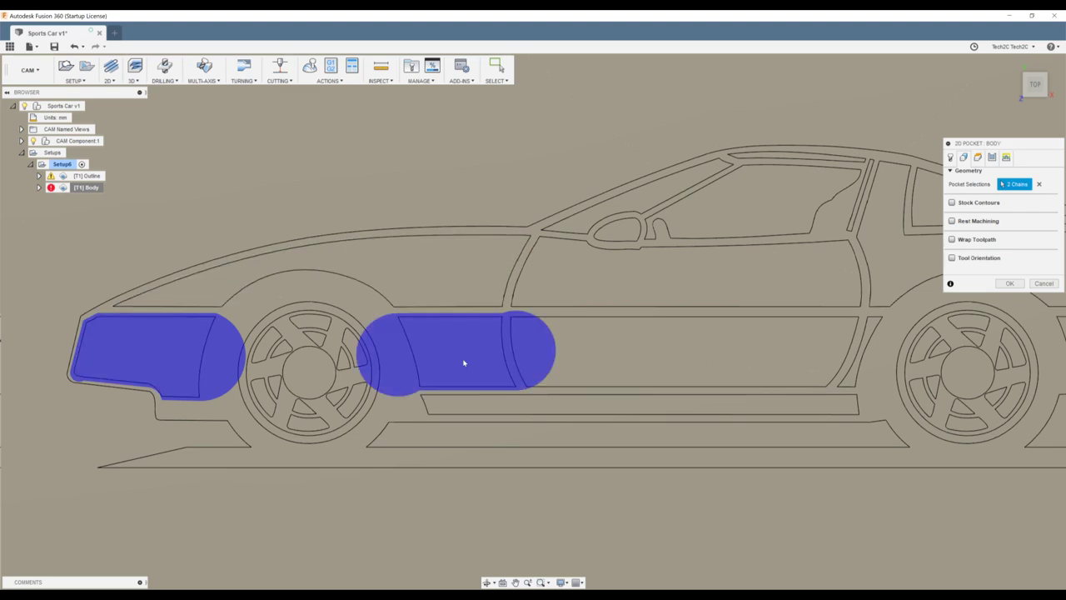
scroll(464, 362, down, 3)
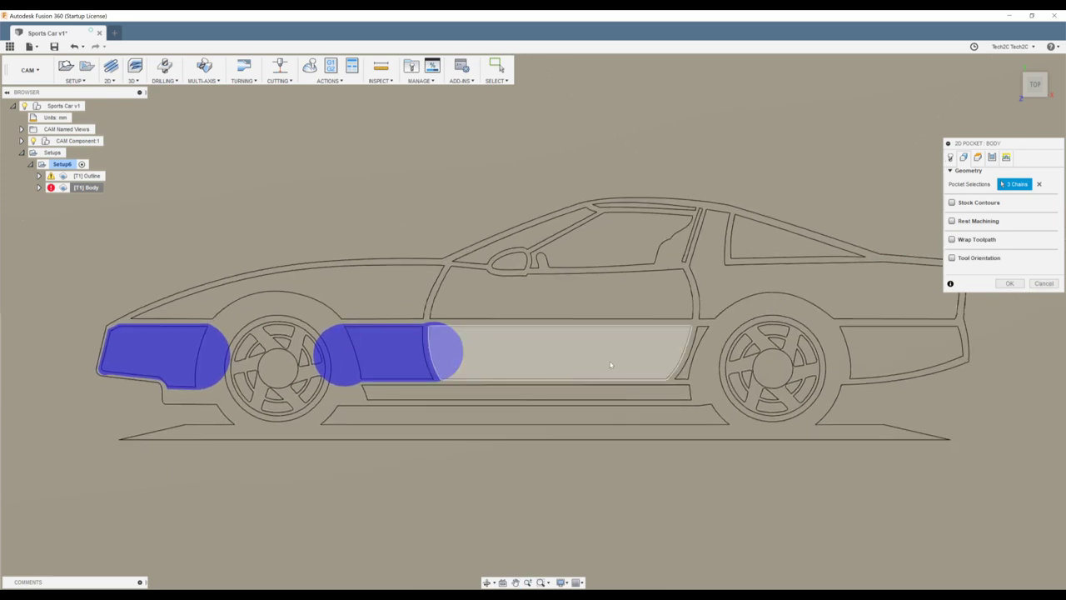
click(605, 358)
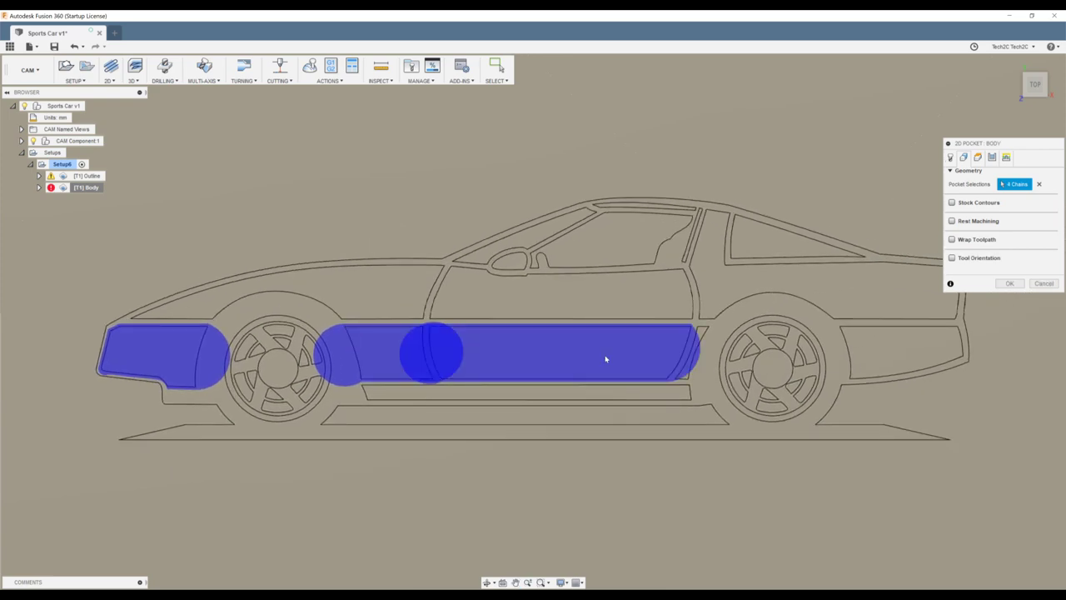
click(600, 308)
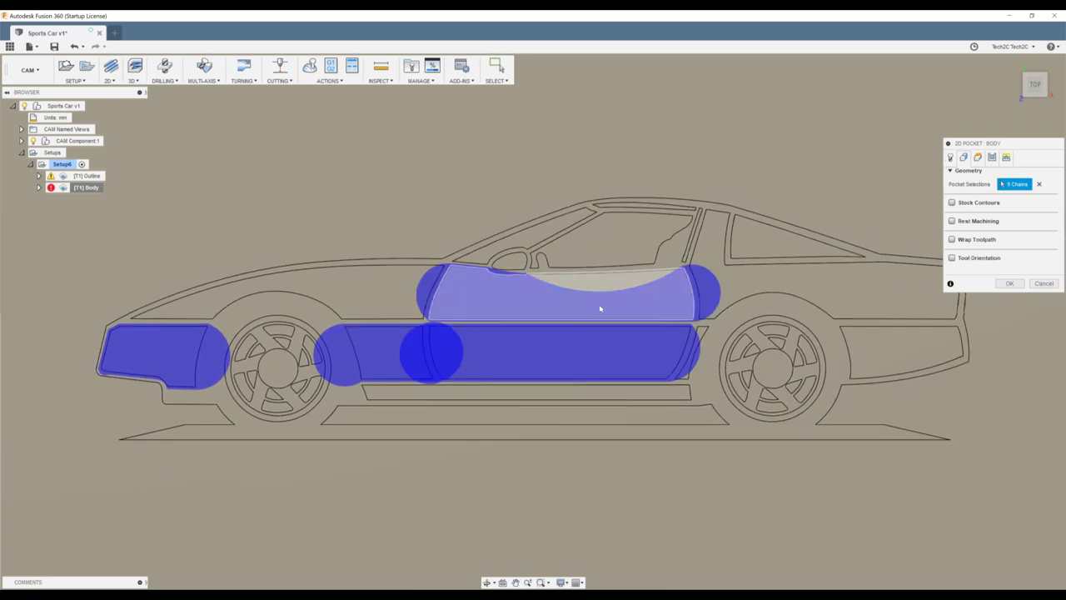
click(764, 282)
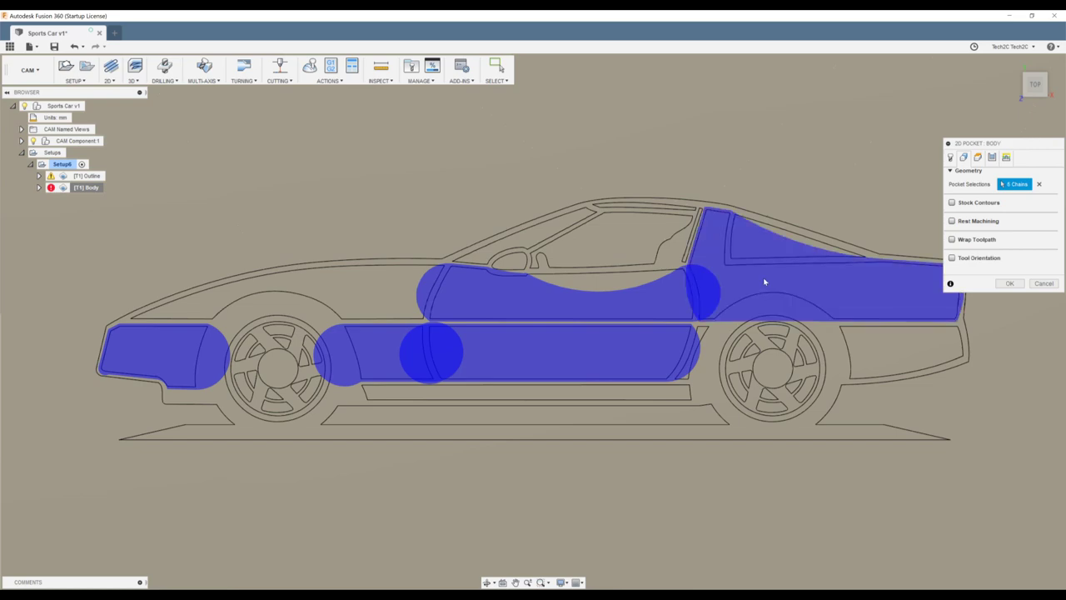
click(879, 359)
click(1014, 284)
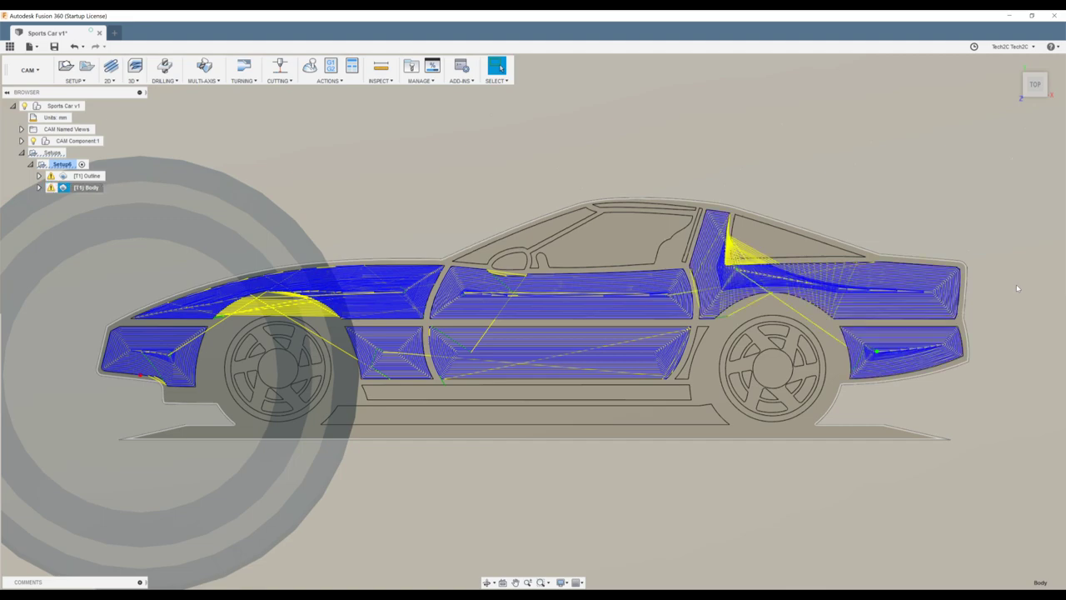
scroll(533, 357, up, 5)
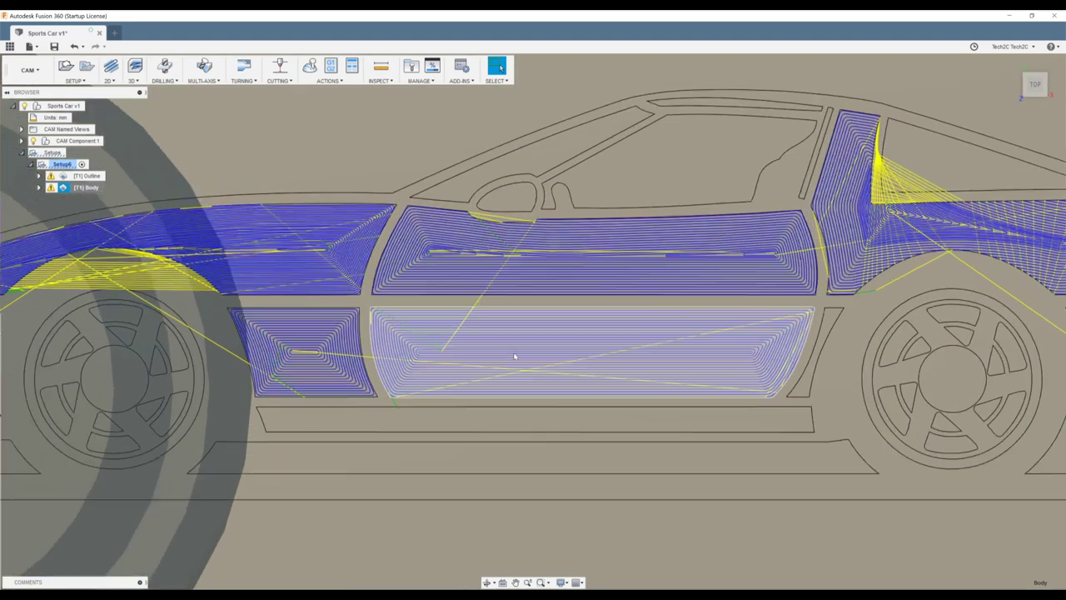
scroll(575, 361, up, 2)
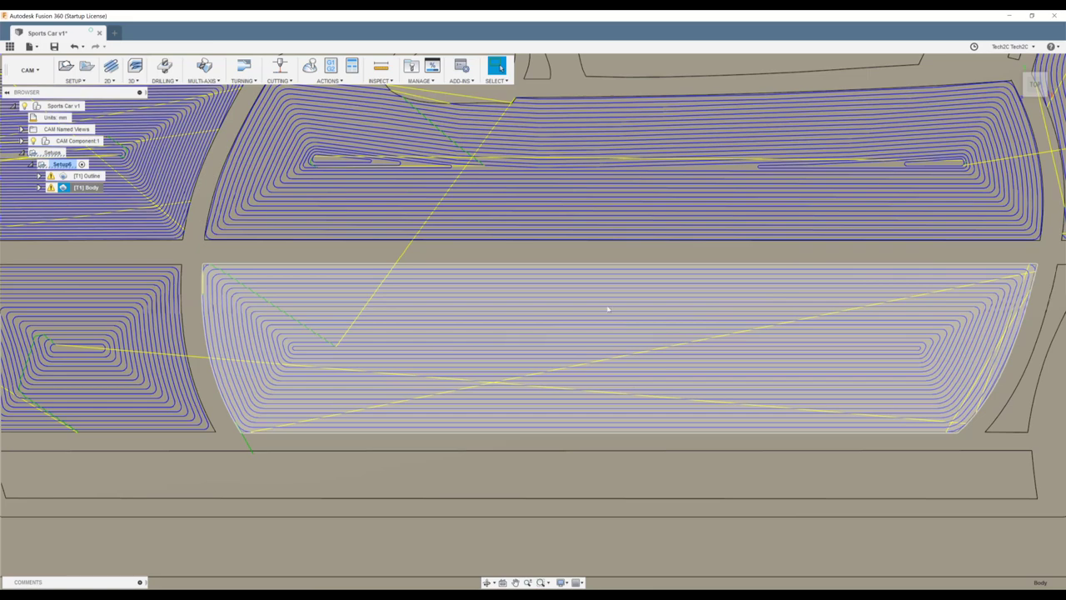
scroll(508, 346, up, 2)
scroll(367, 365, up, 1)
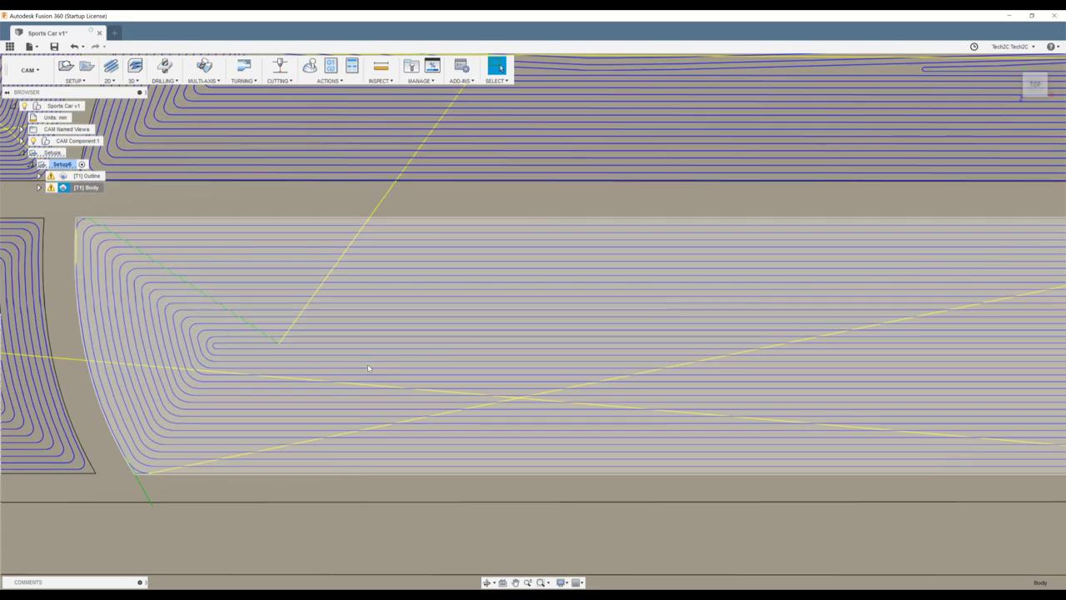
scroll(359, 367, down, 3)
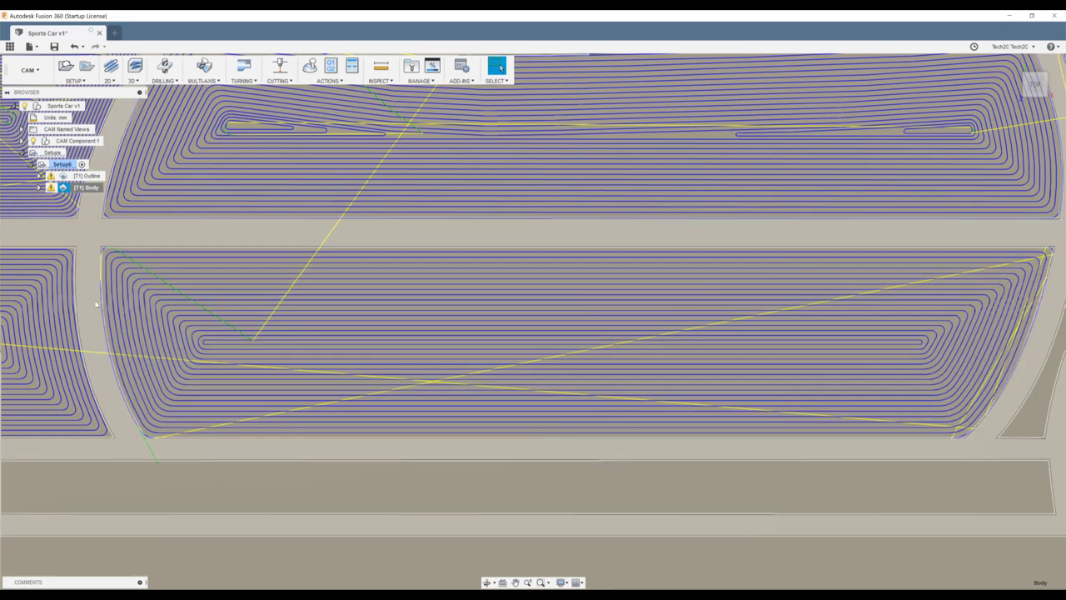
scroll(109, 251, up, 1)
middle_drag(109, 251, 360, 352)
scroll(360, 351, up, 5)
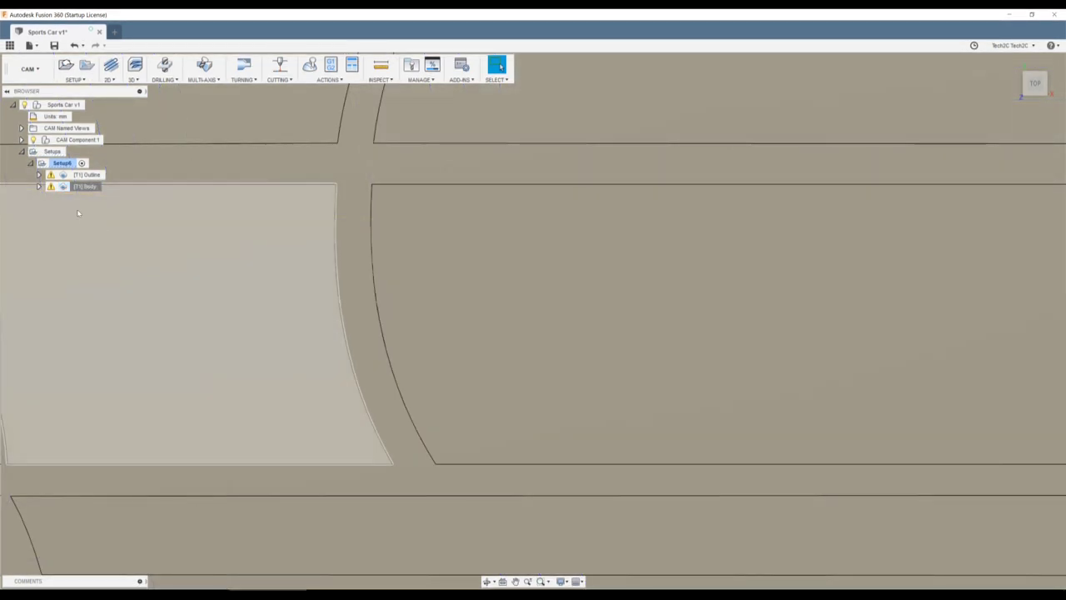
Show the Outline and Body toolpaths together and zoom out to the whole car
click(88, 175)
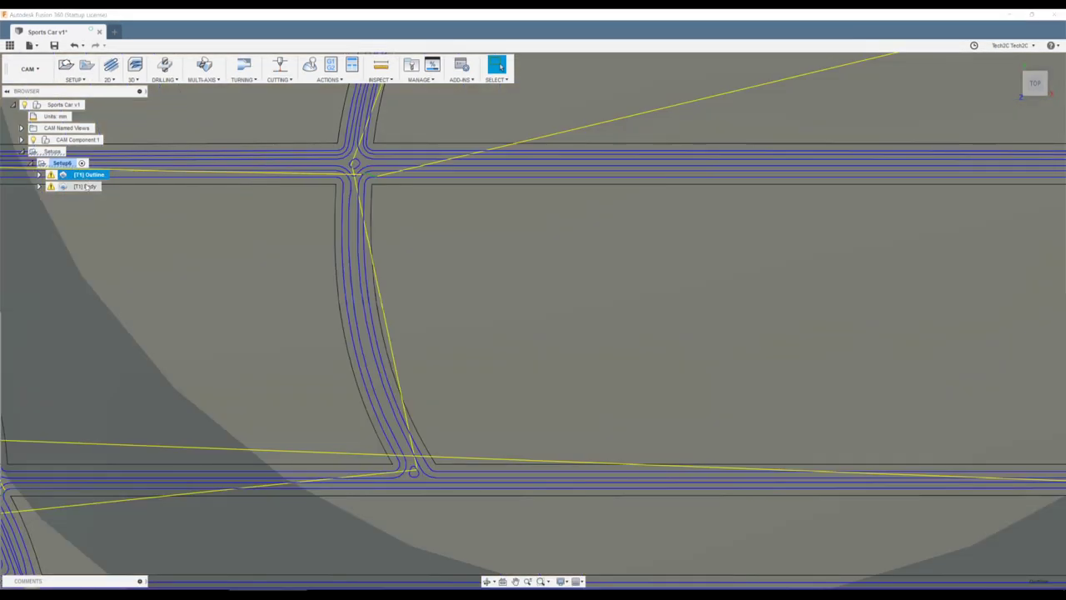
ctrl+click(86, 186)
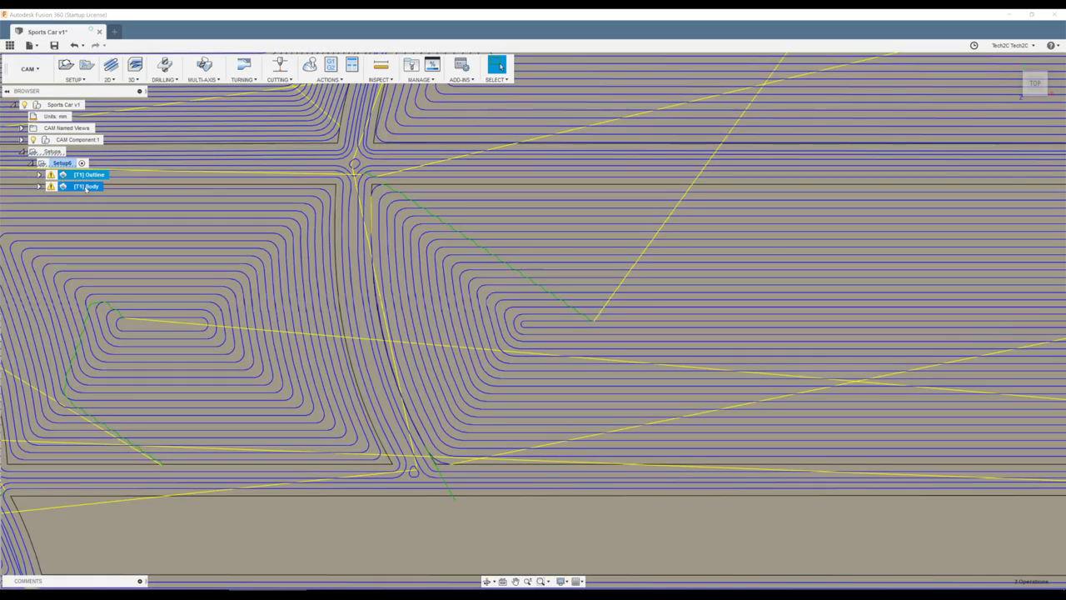
scroll(433, 323, down, 4)
scroll(432, 324, down, 6)
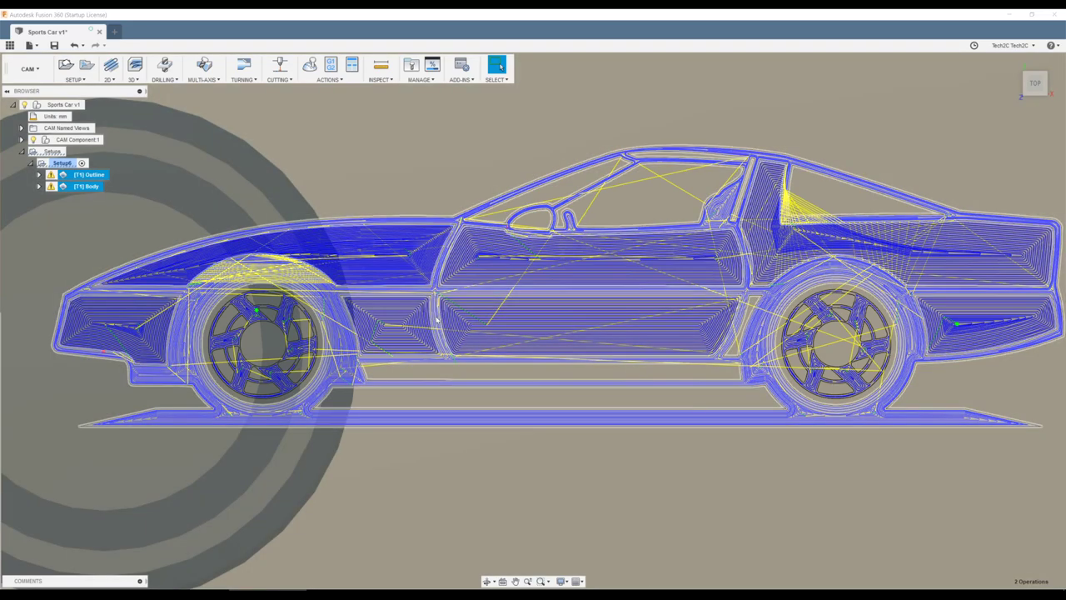
scroll(296, 224, down, 2)
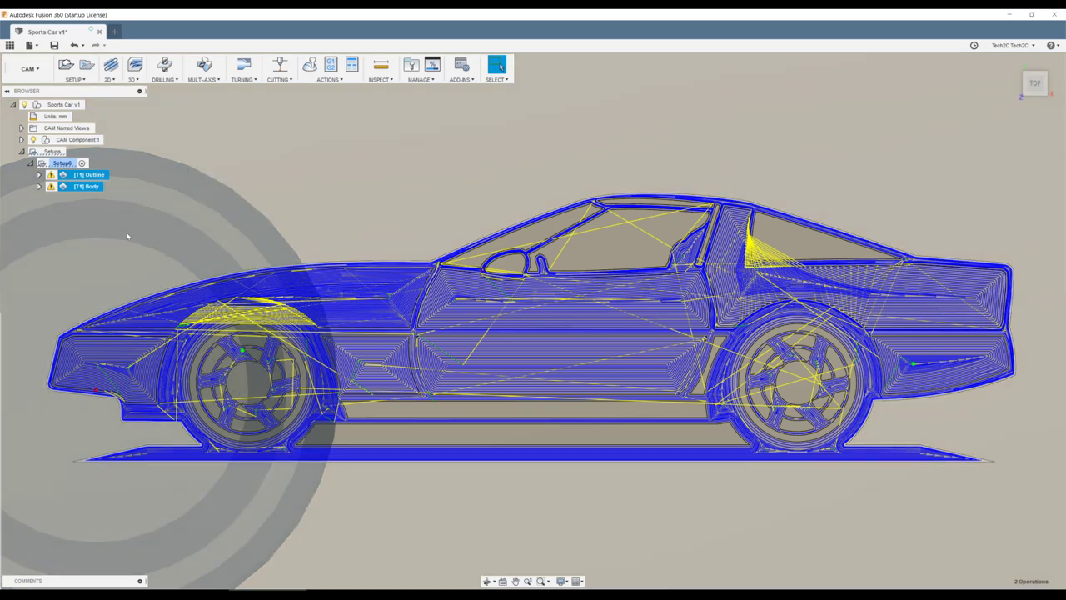
Duplicate the Body operation and rename the Body (2) copy to 'Wheels'
click(88, 186)
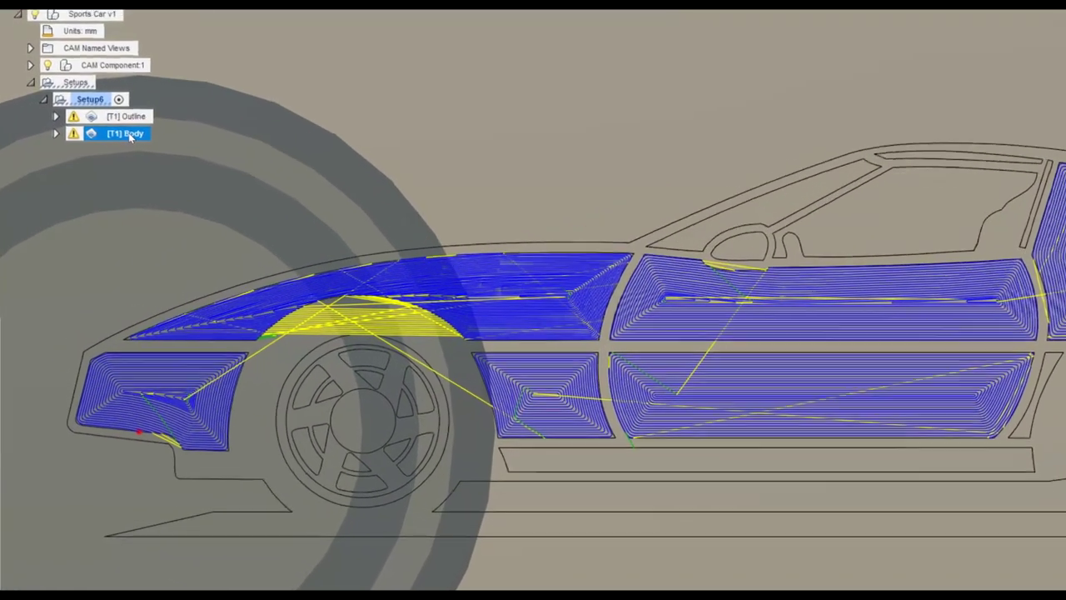
right_click(130, 138)
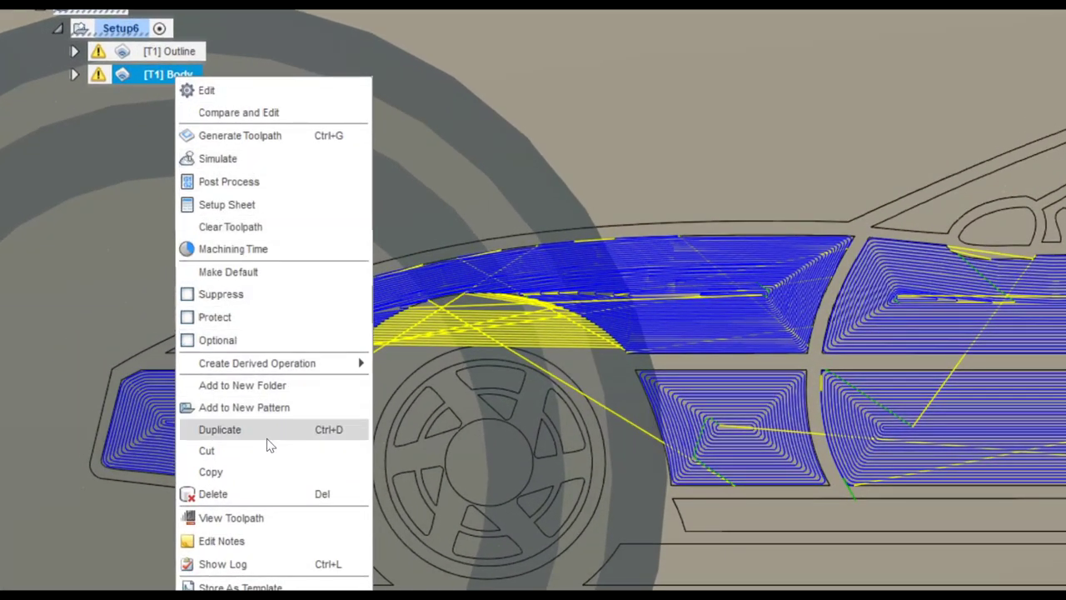
click(267, 439)
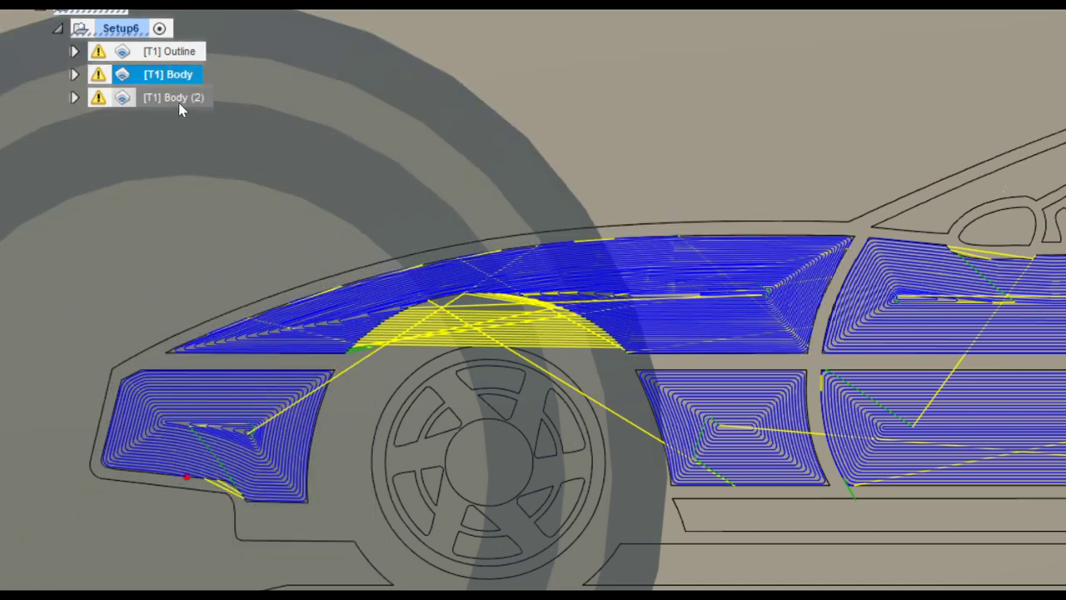
click(175, 99)
click(177, 100)
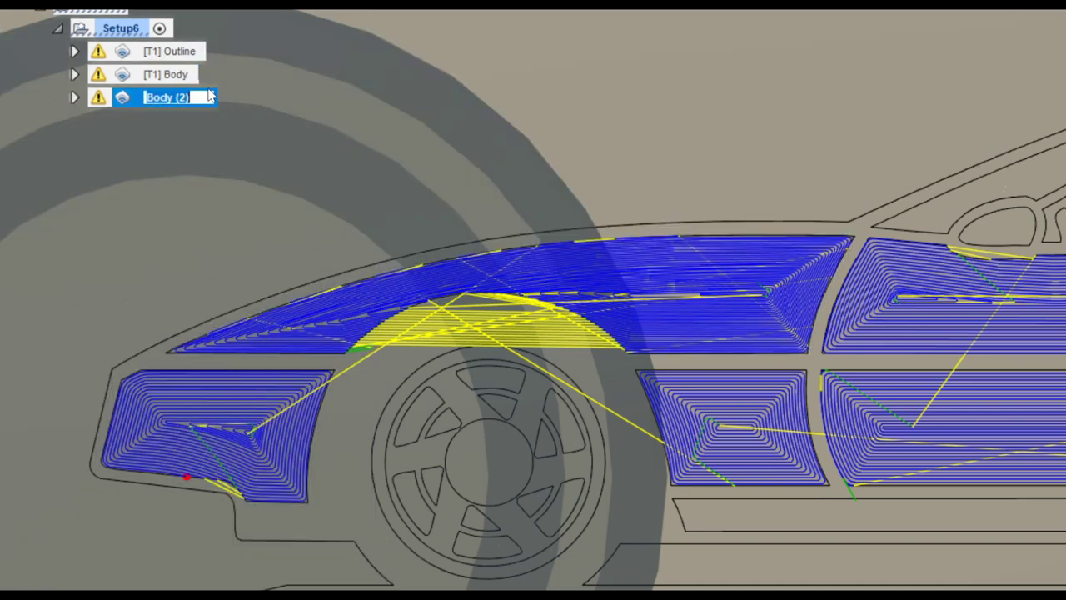
text(Wheels)
key(Return)
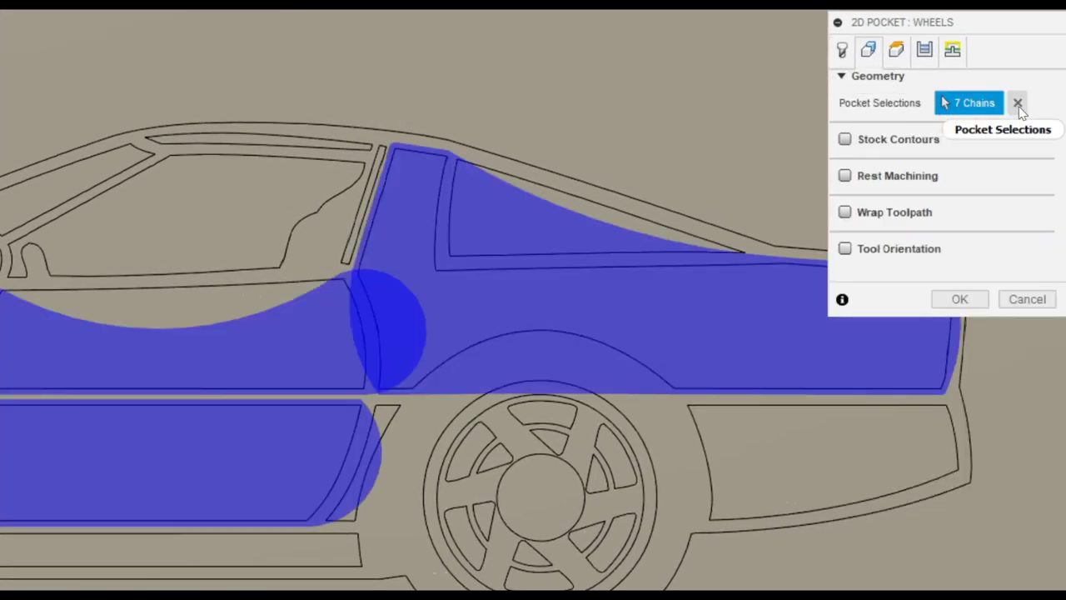
Replace the Wheels pocket selections with 4 wheel chains (hubs and rims) and accept
click(1019, 103)
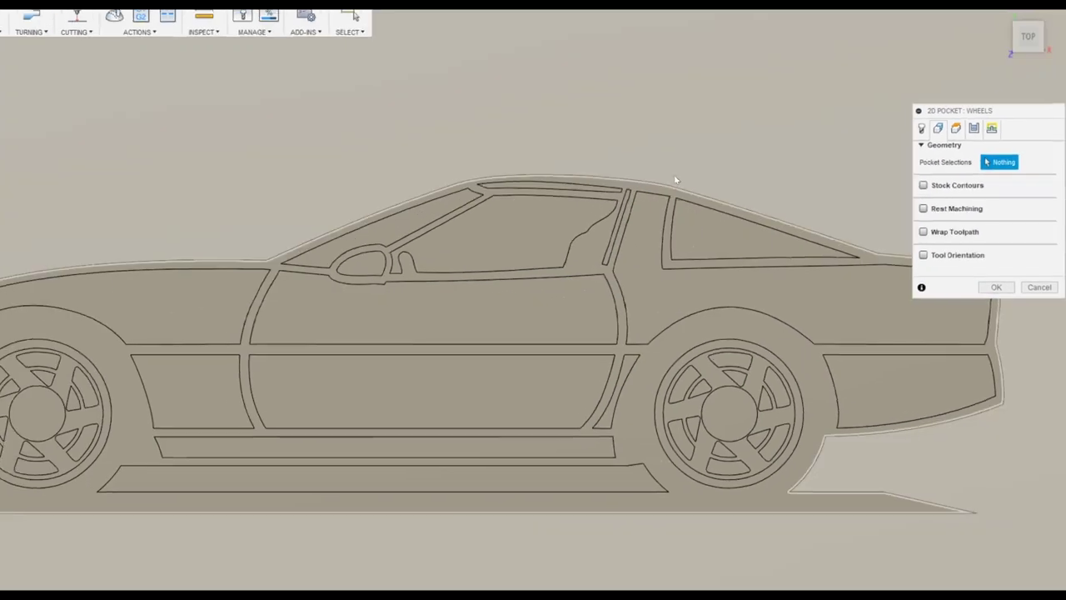
click(40, 421)
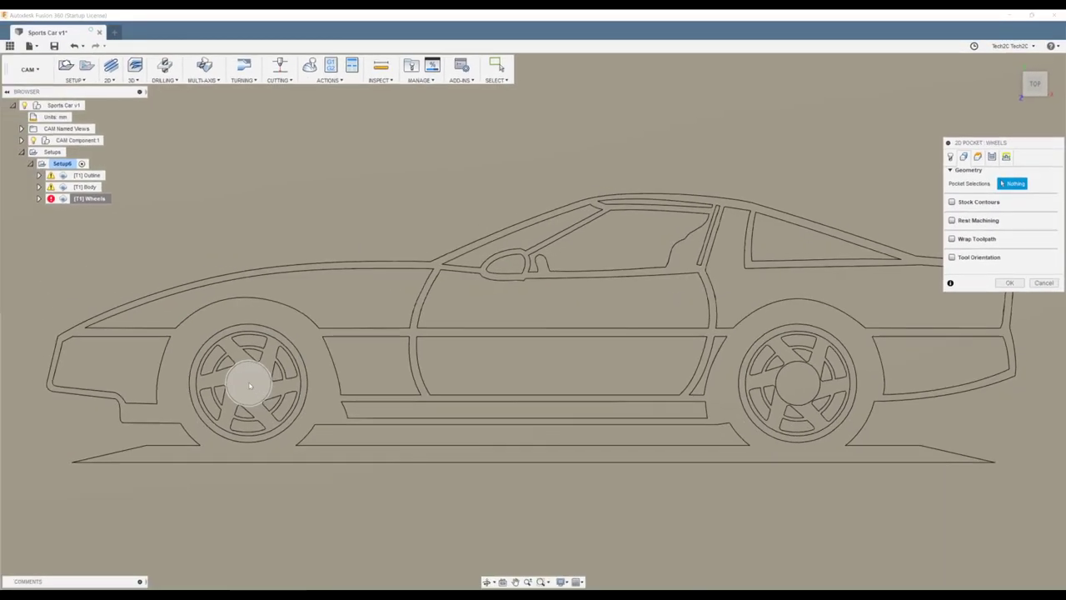
scroll(247, 384, up, 5)
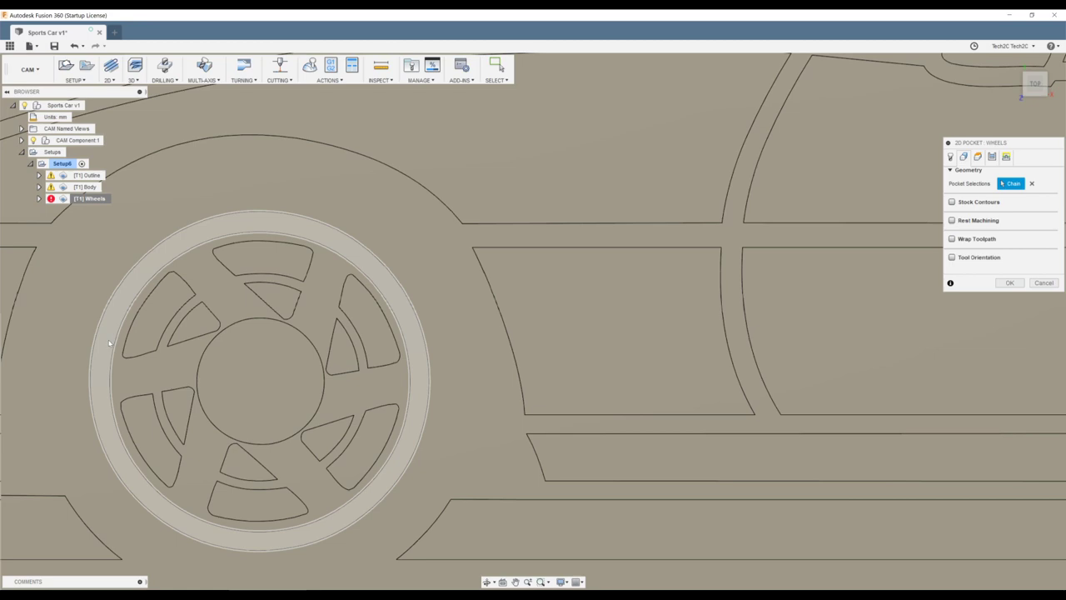
click(109, 342)
scroll(341, 425, down, 5)
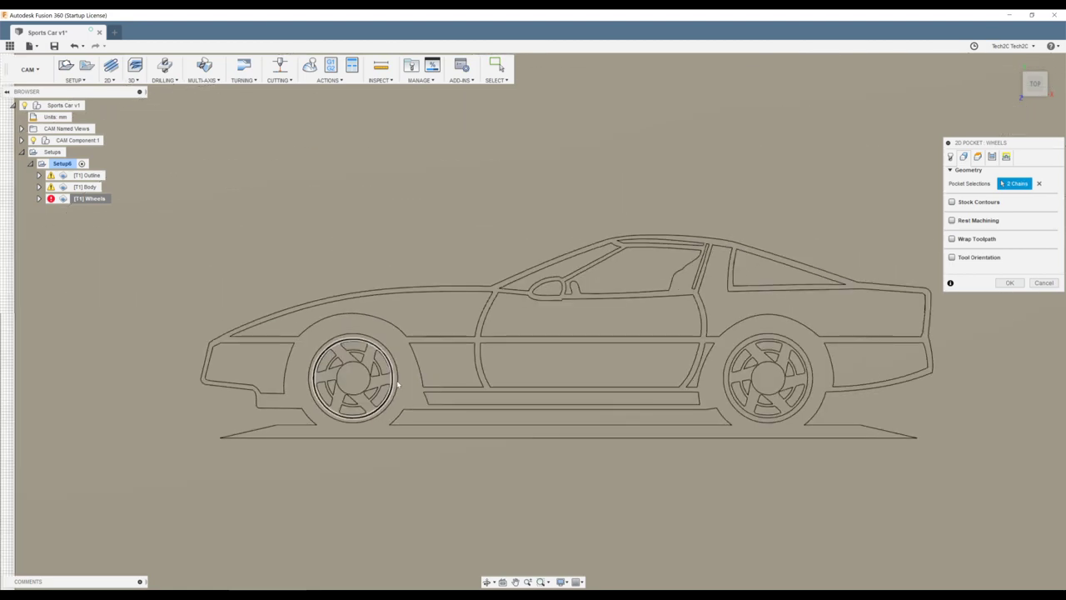
scroll(808, 401, up, 6)
scroll(808, 401, up, 3)
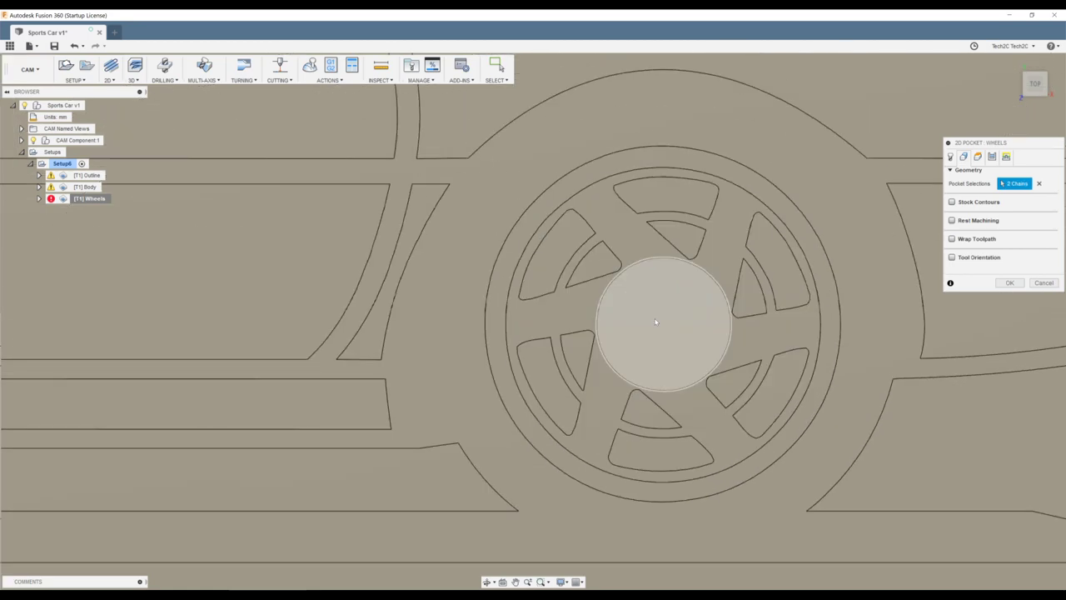
click(494, 321)
scroll(384, 308, down, 4)
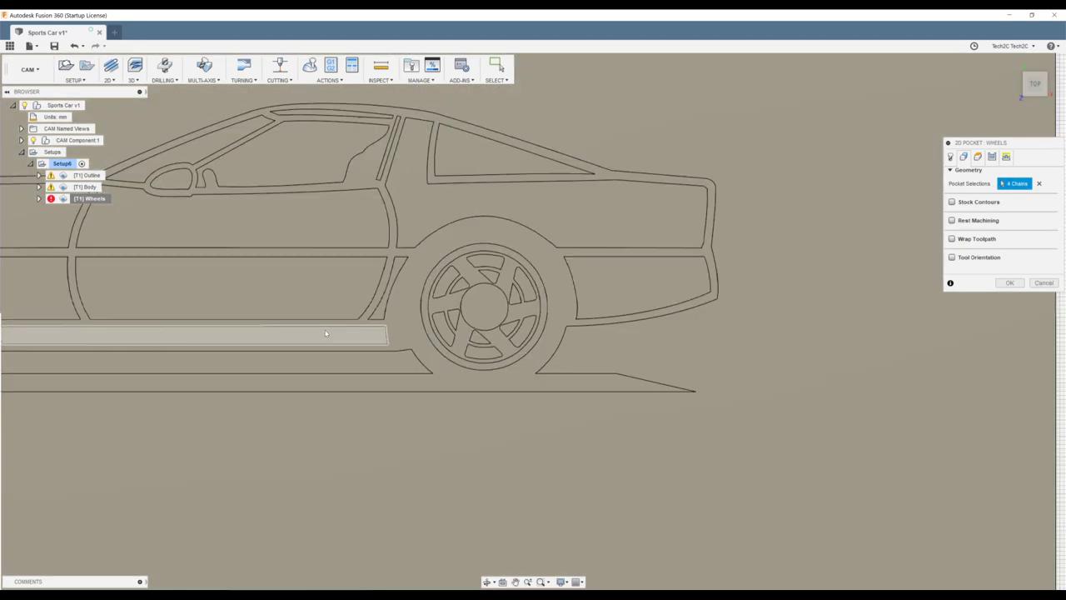
middle_drag(379, 315, 595, 370)
scroll(983, 302, up, 1)
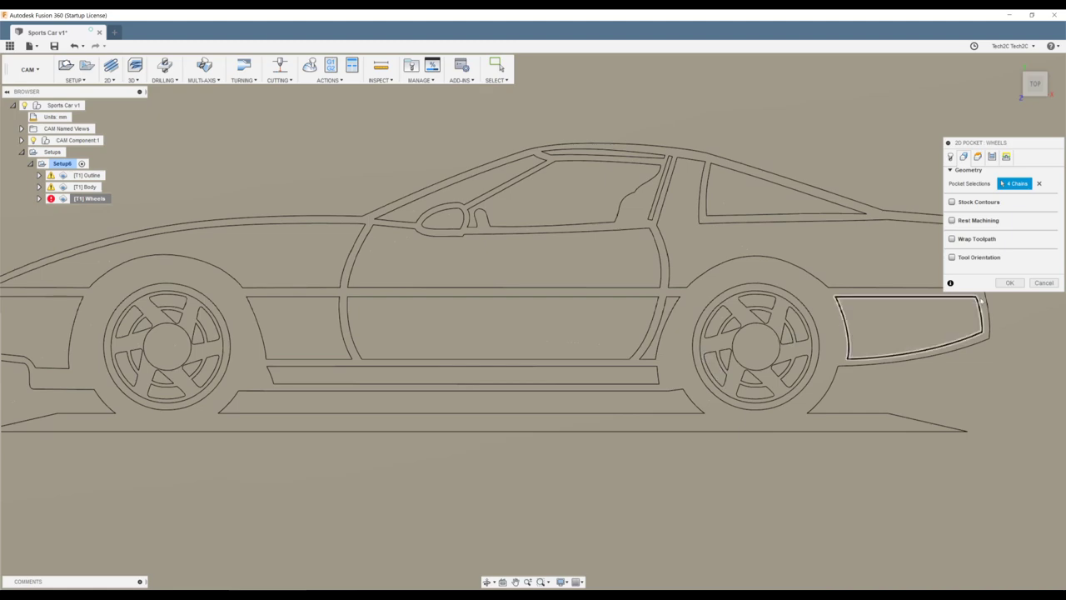
click(1009, 282)
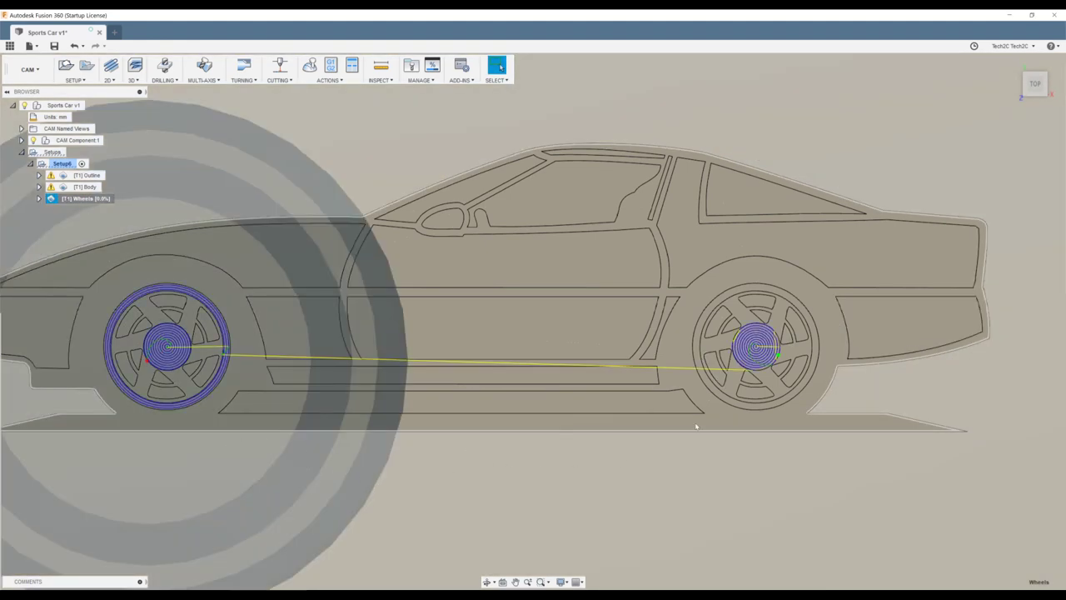
Review the Outline, Body and Wheels toolpaths, then open Post Process for Setup6
scroll(787, 356, up, 10)
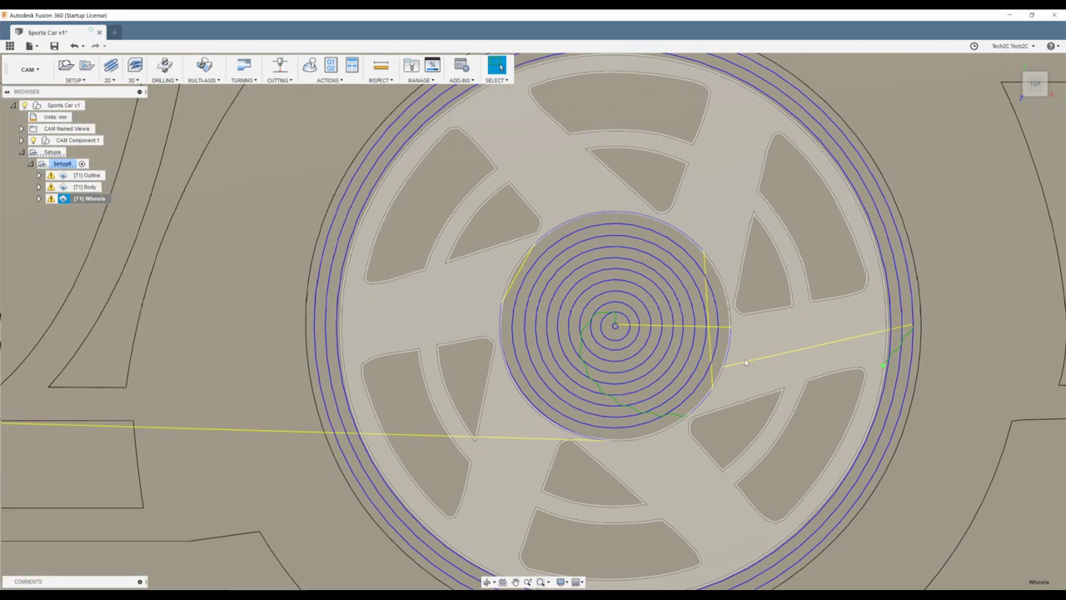
scroll(745, 362, down, 3)
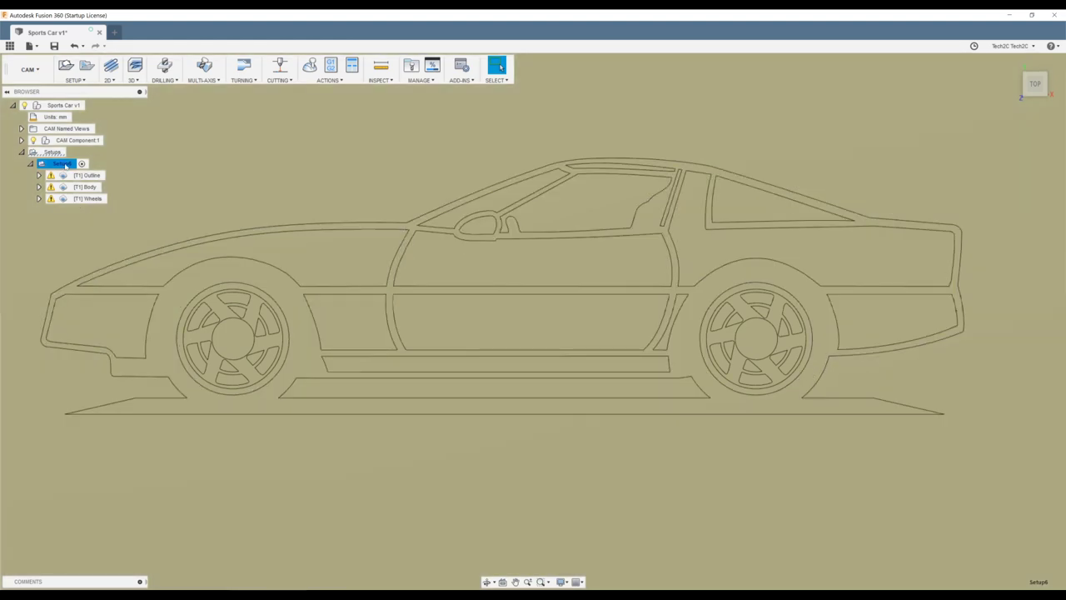
click(86, 175)
click(86, 187)
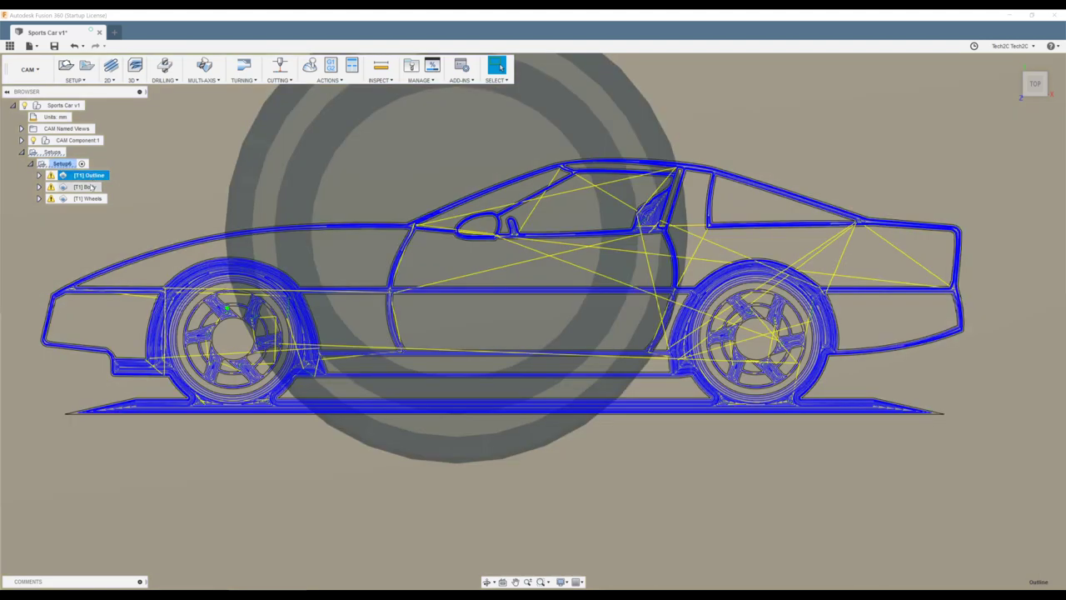
click(90, 198)
click(88, 176)
click(63, 165)
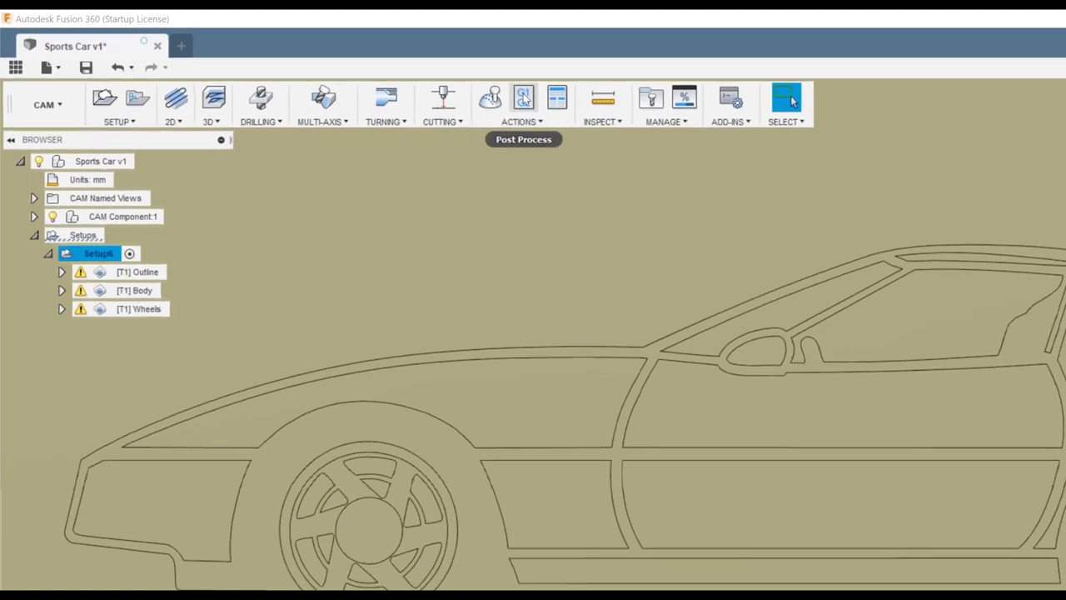
click(523, 98)
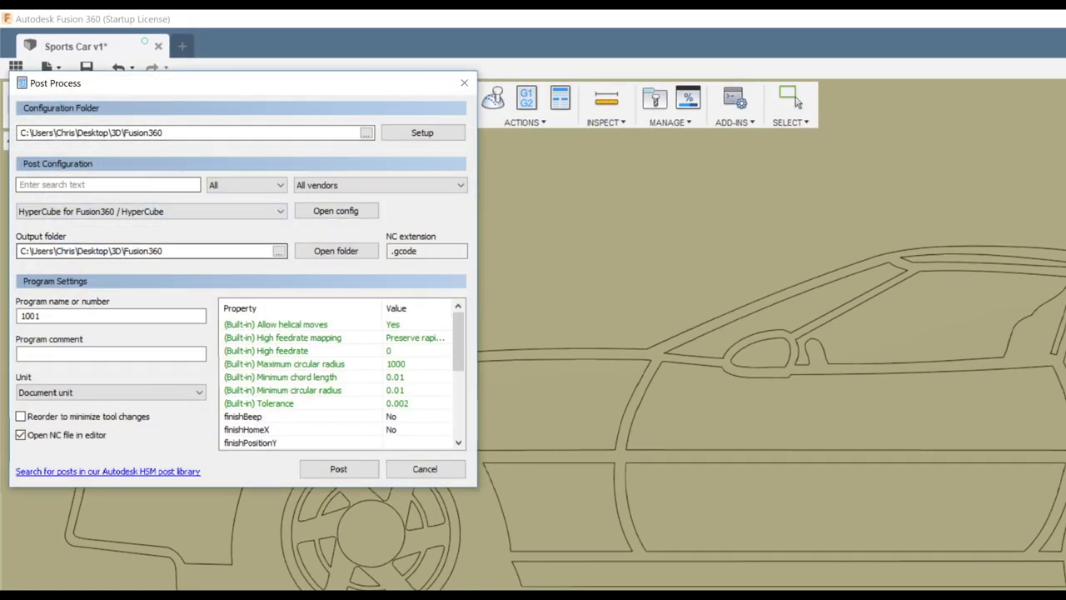
Post the G-code, overwriting the existing sports_car_multipens.gcode file
click(336, 469)
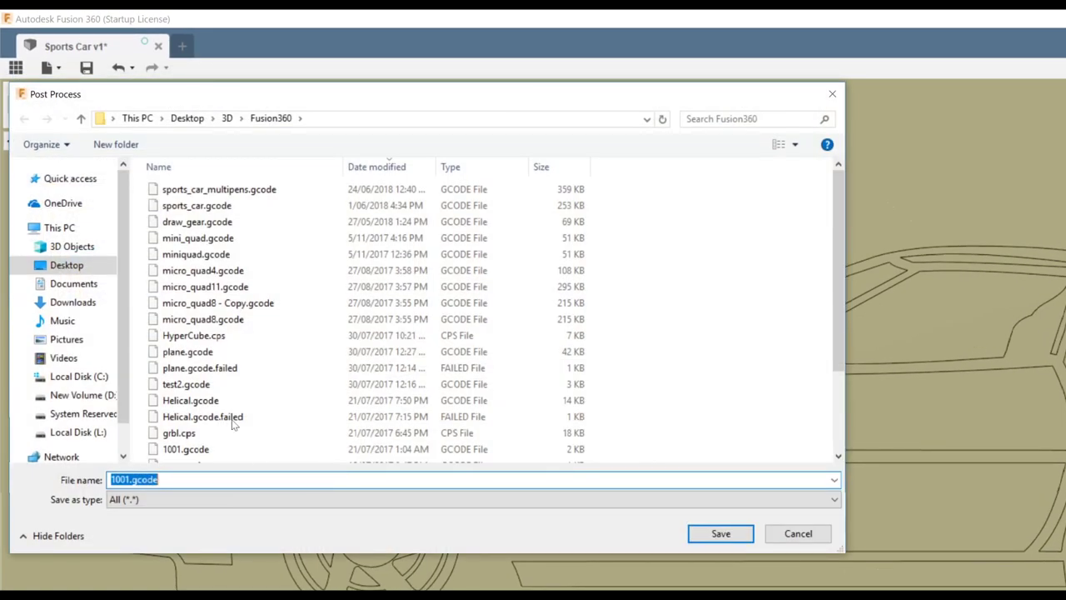
click(222, 190)
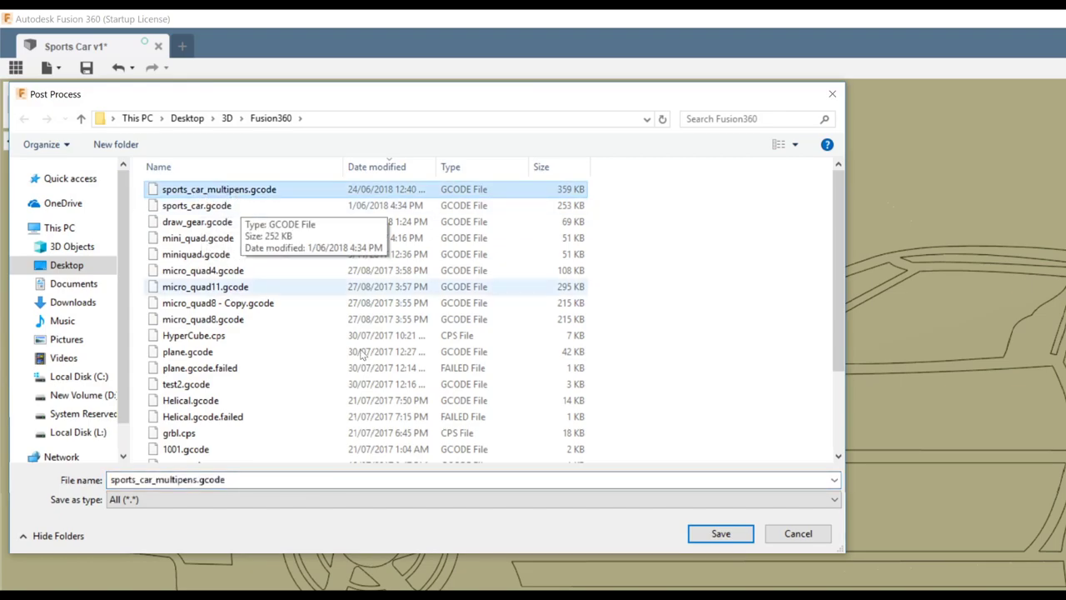
click(713, 539)
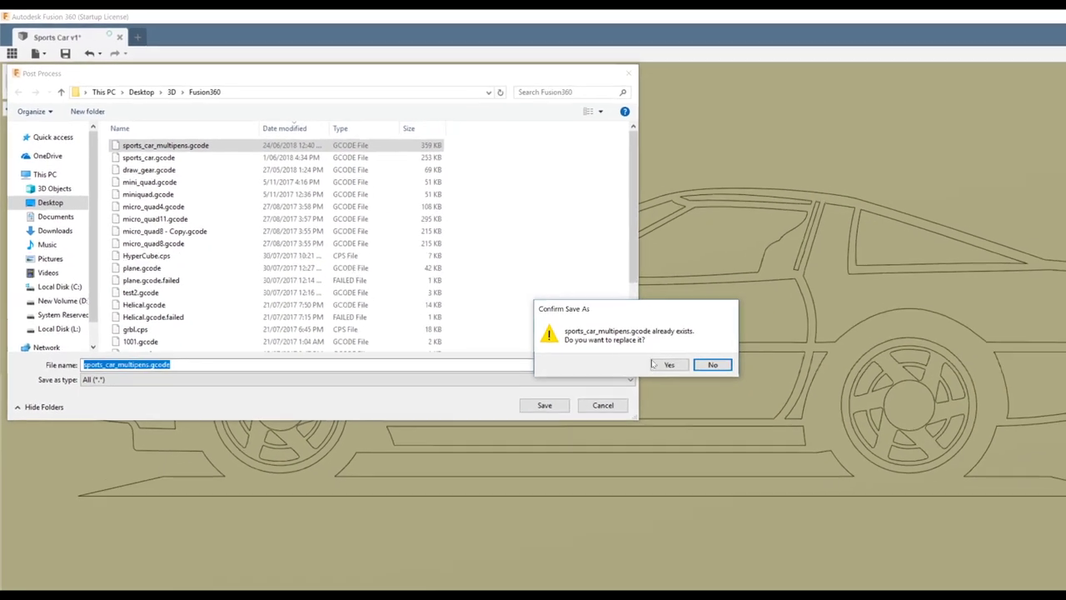
click(656, 364)
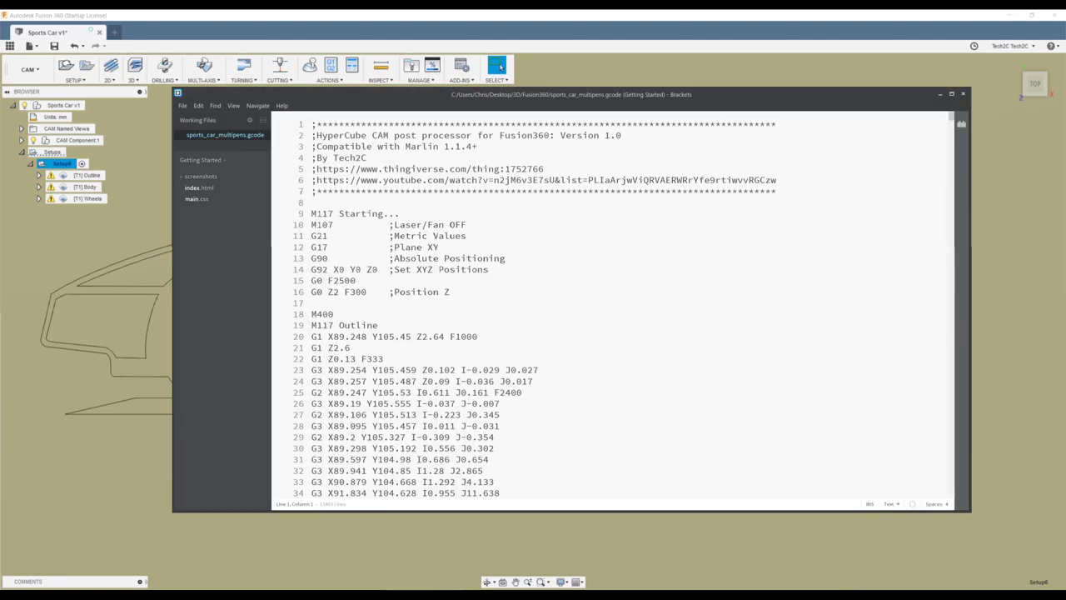
drag(951, 118, 962, 303)
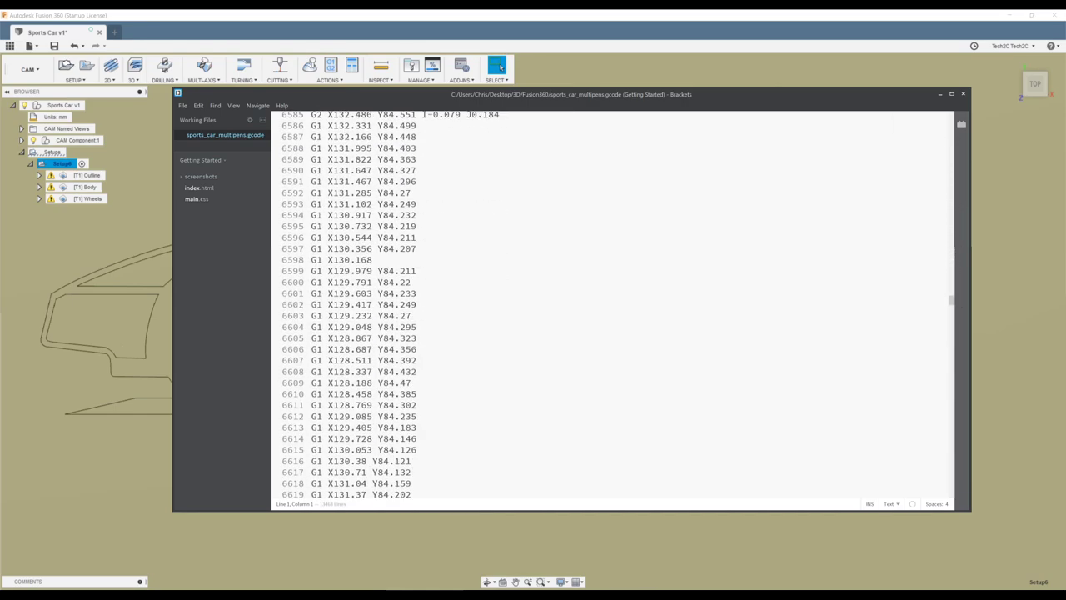
click(373, 259)
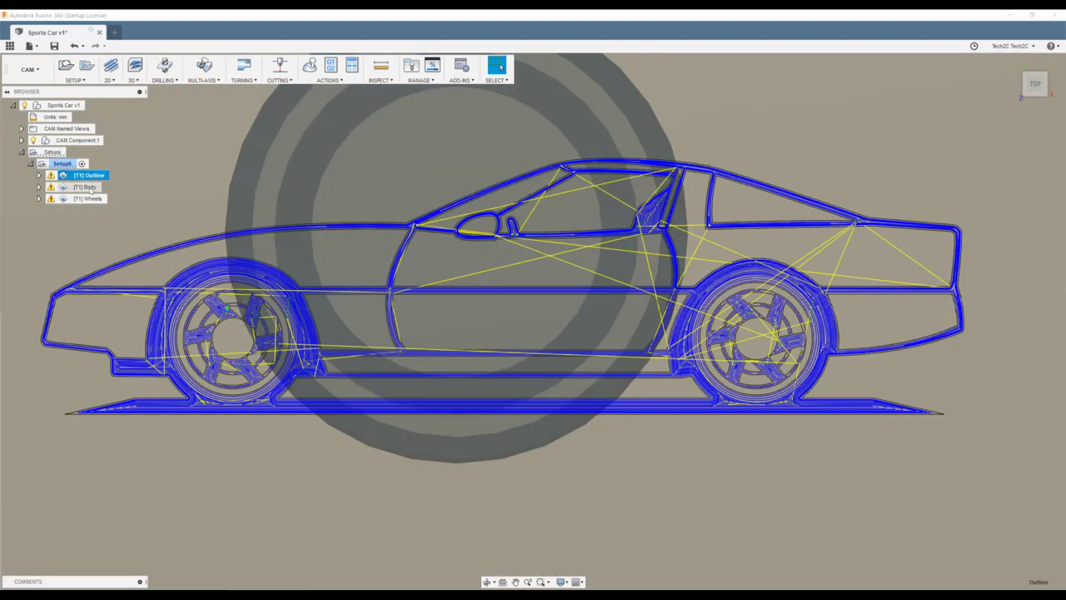
Preview the Body, Wheels and Outline toolpaths one after another
click(90, 188)
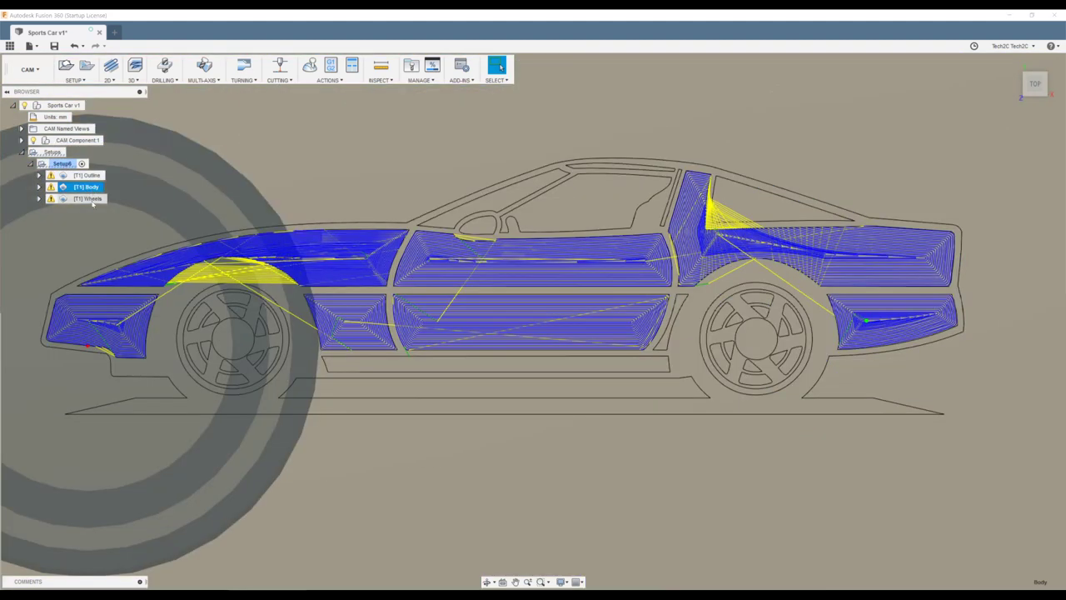
click(92, 200)
click(91, 187)
click(90, 178)
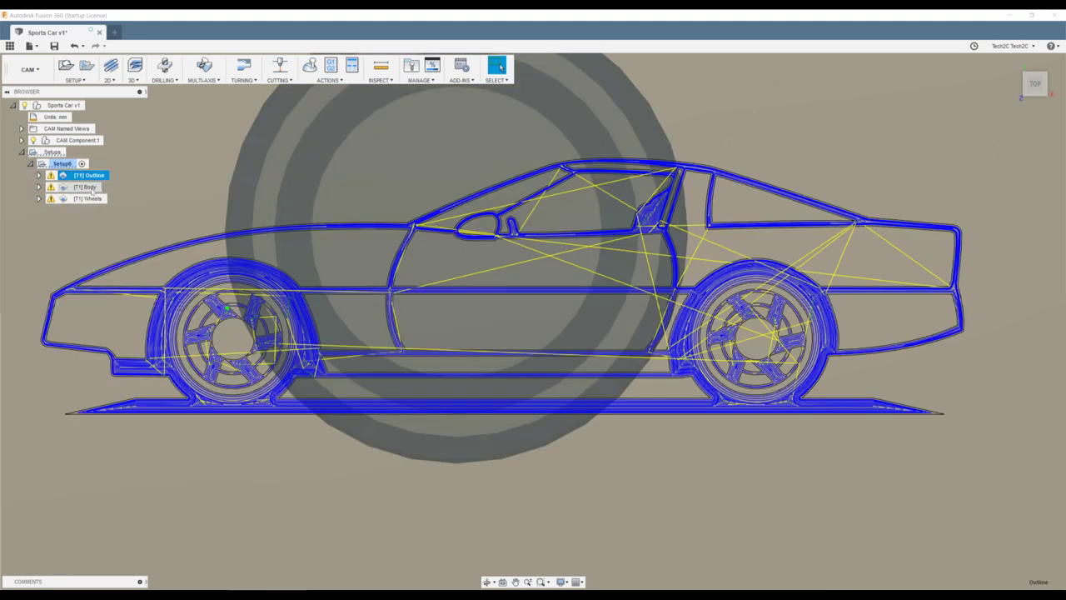
click(90, 187)
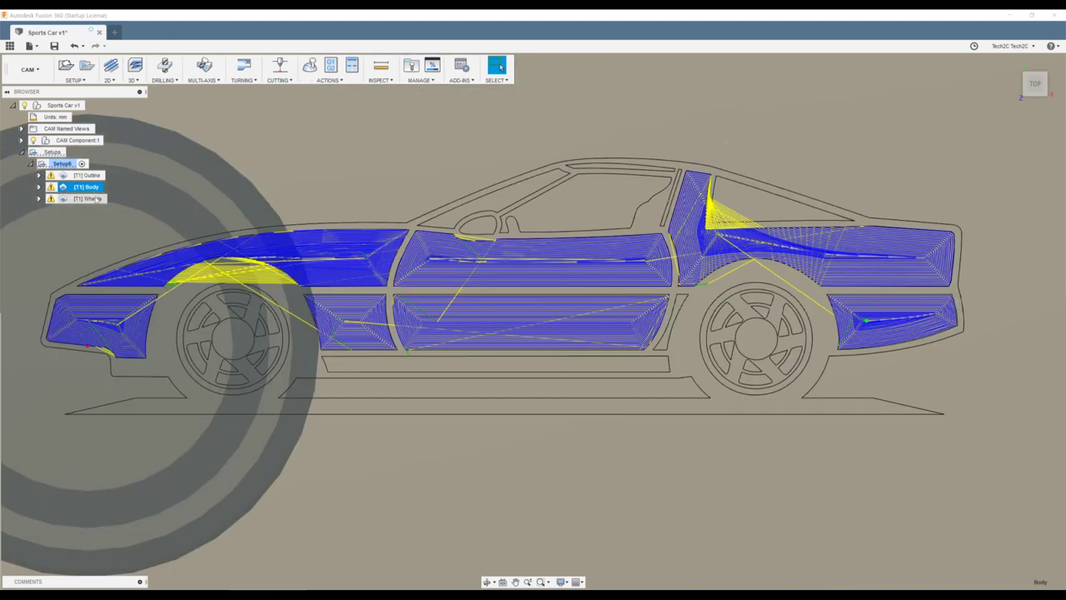
click(92, 199)
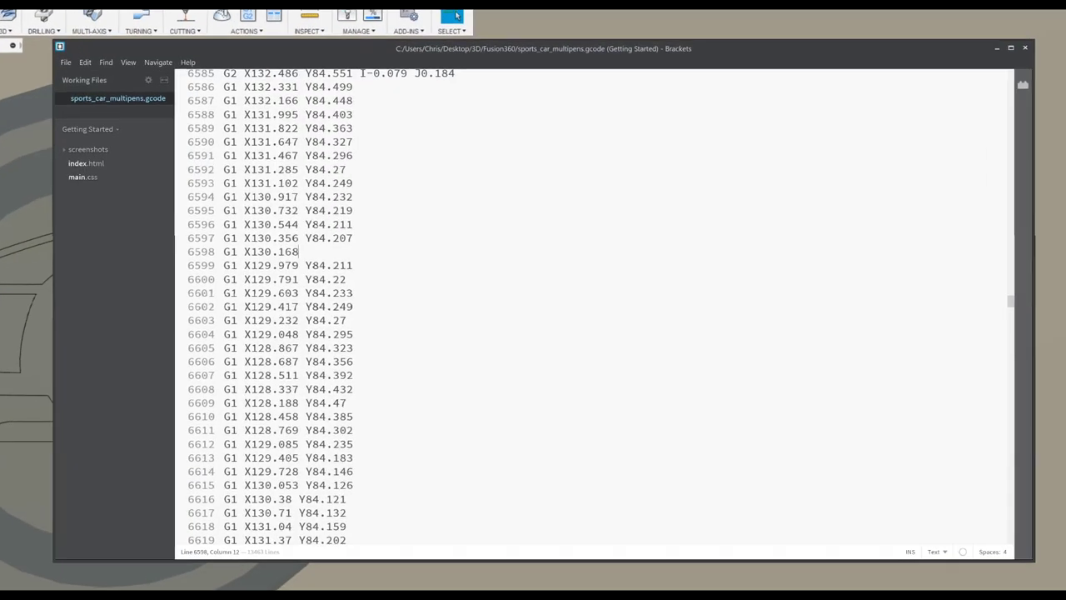
Search for 'body' and open empty lines just before the Body section's M400
key(ctrl+f)
text(b)
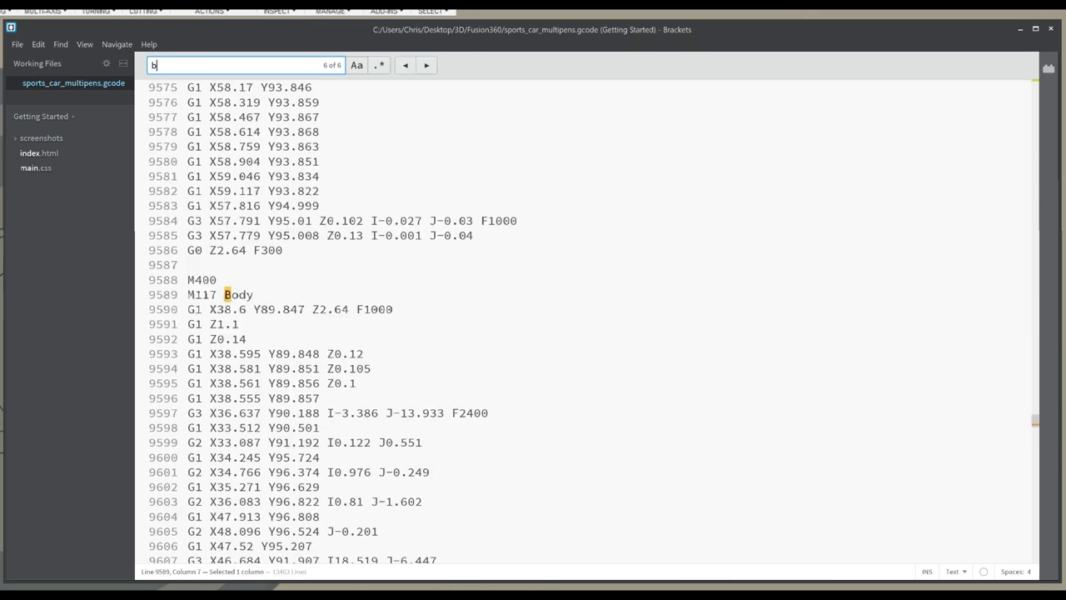
text(ody)
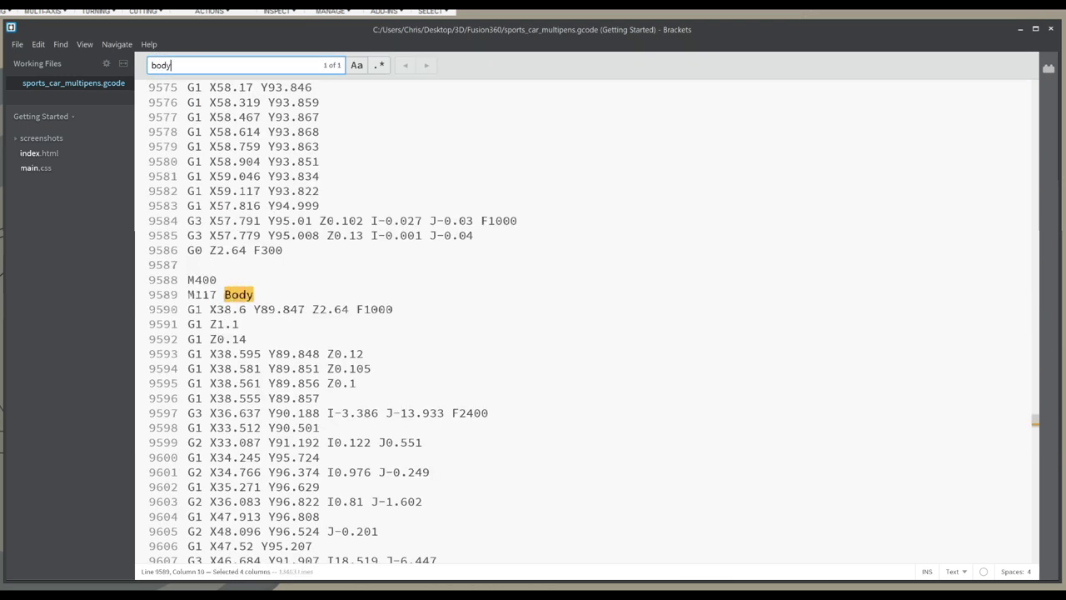
key(Escape)
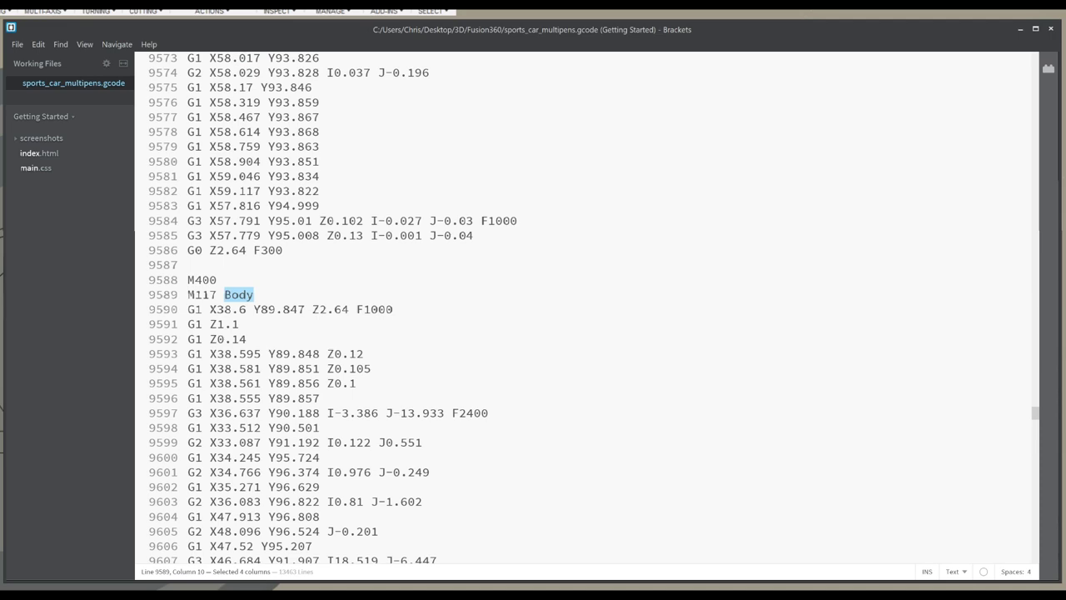
click(189, 265)
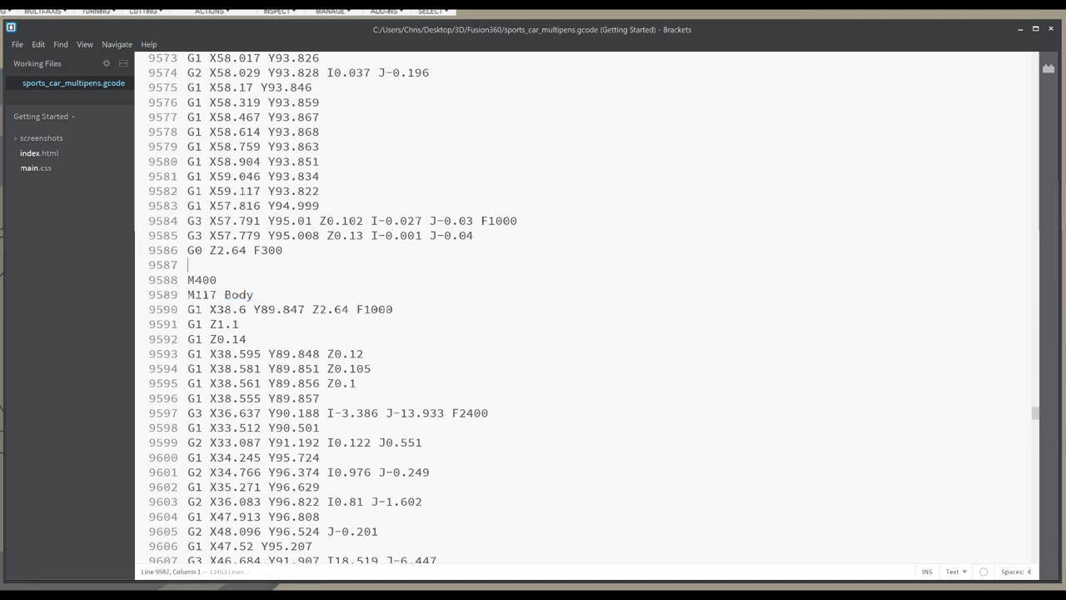
key(Return)
key(Return)
key(Up)
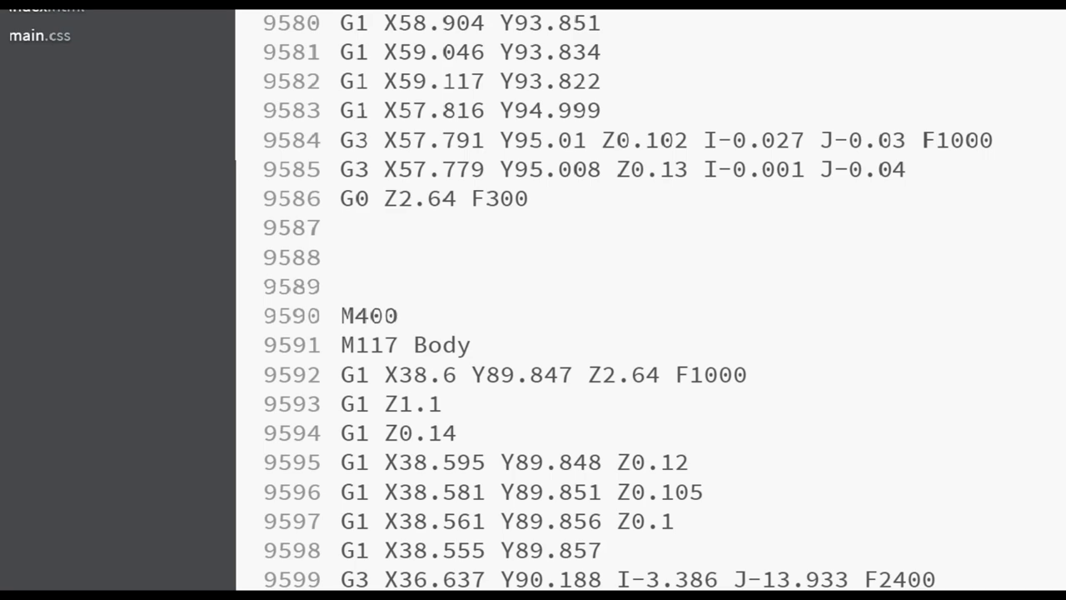
Check the Z2.64 pen-raise height on the G0 line above, then return to the empty line
key(Up)
key(Up)
key(shift+Right)
key(shift+Right)
key(shift+Right)
key(shift+Right)
key(shift+Right)
key(shift+Right)
key(shift+Right)
key(shift+Right)
key(Right)
key(shift+Right)
key(shift+Right)
key(shift+Right)
key(shift+Right)
key(shift+Right)
key(Right)
key(ctrl+Left)
key(shift+Right)
key(shift+Right)
key(shift+Right)
key(shift+Right)
key(shift+Right)
key(Right)
key(Down)
Enter G0 X0 Y0 and G0 Z0 on new lines before the Body M400
text(G0 X0 Y)
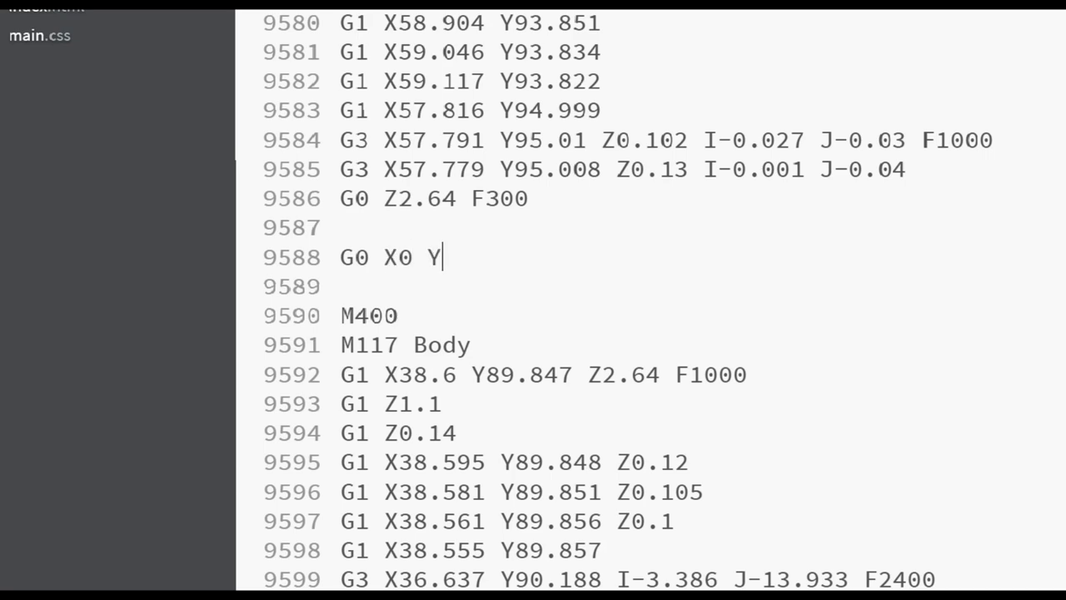
text(0)
key(Return)
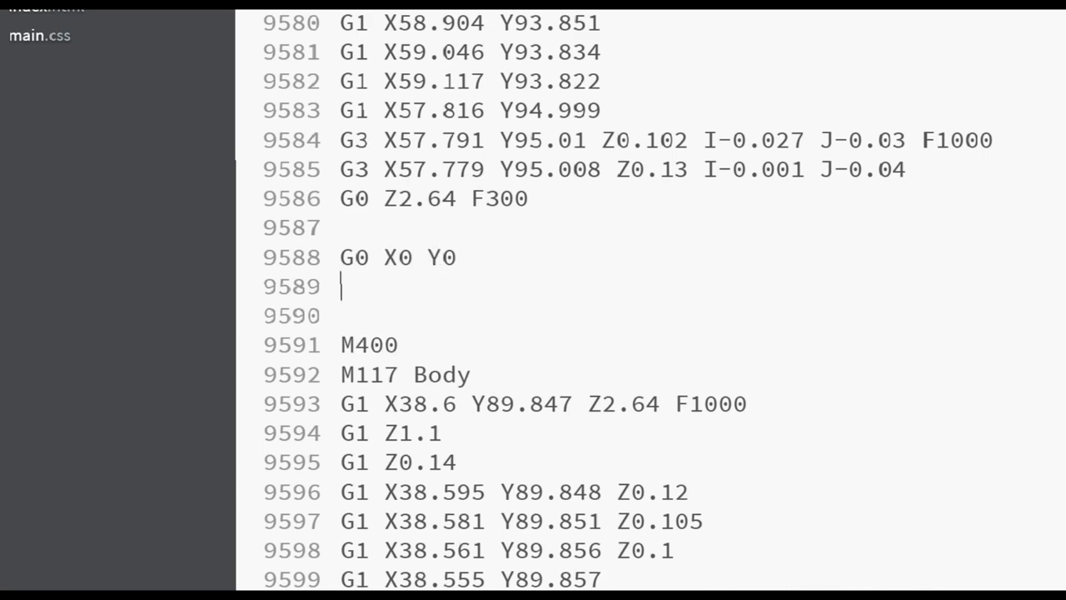
text(G0 Z0)
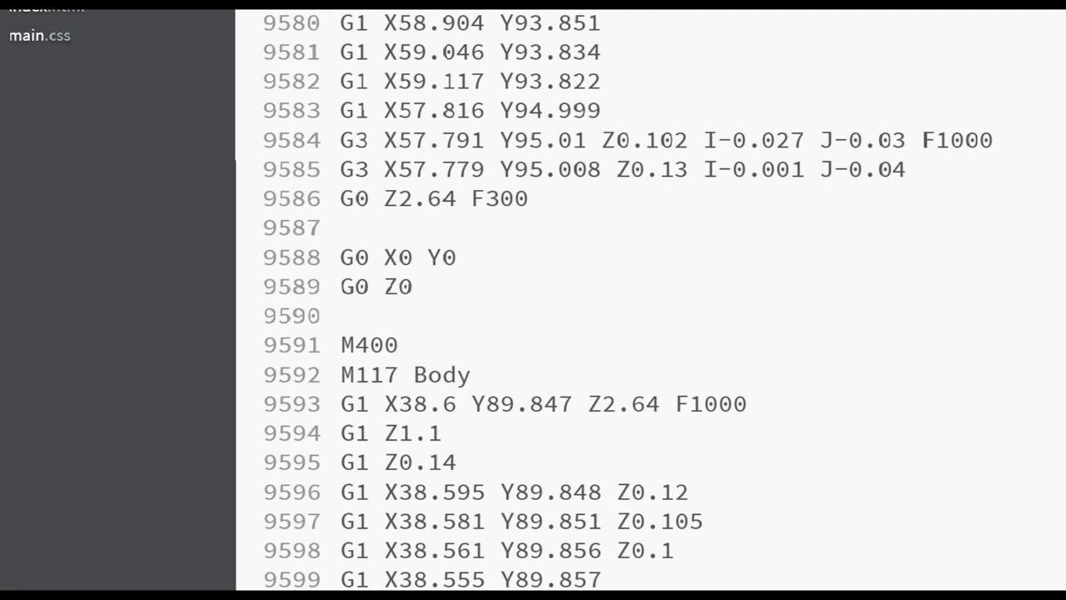
key(Return)
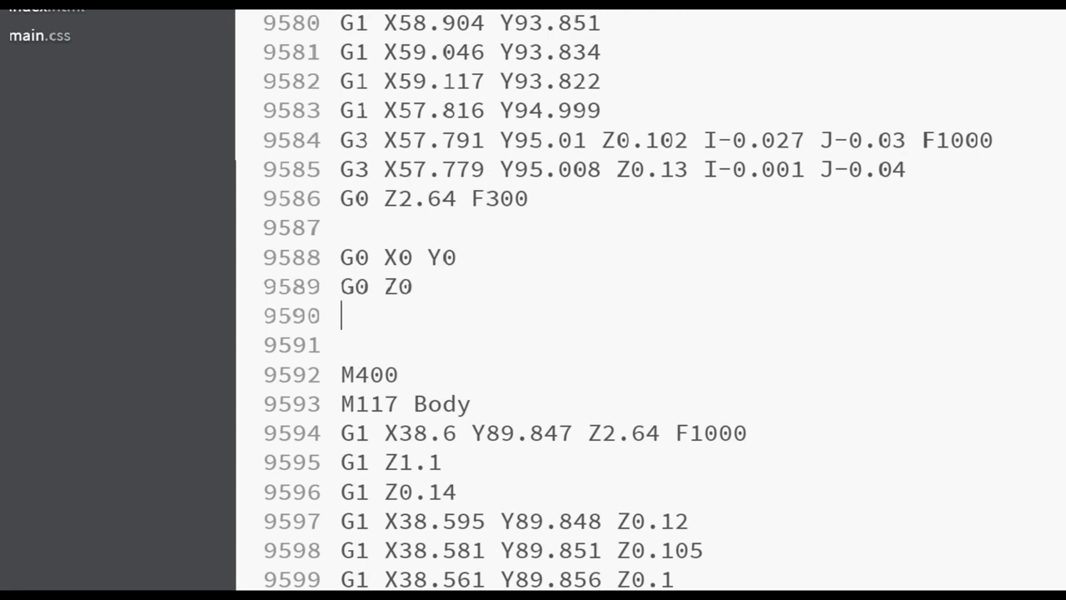
text(M0)
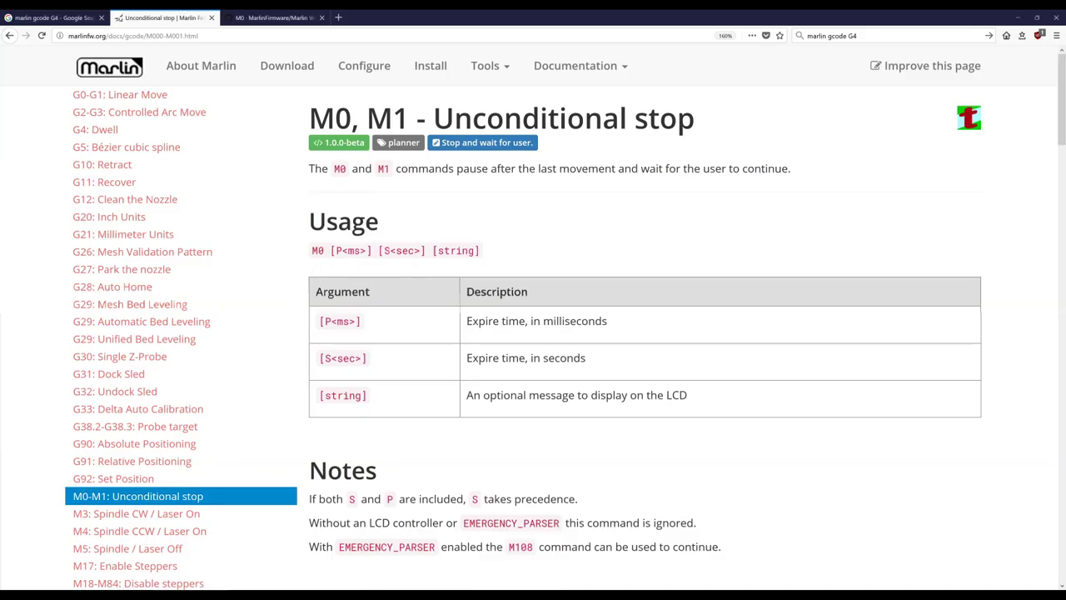
drag(433, 118, 698, 125)
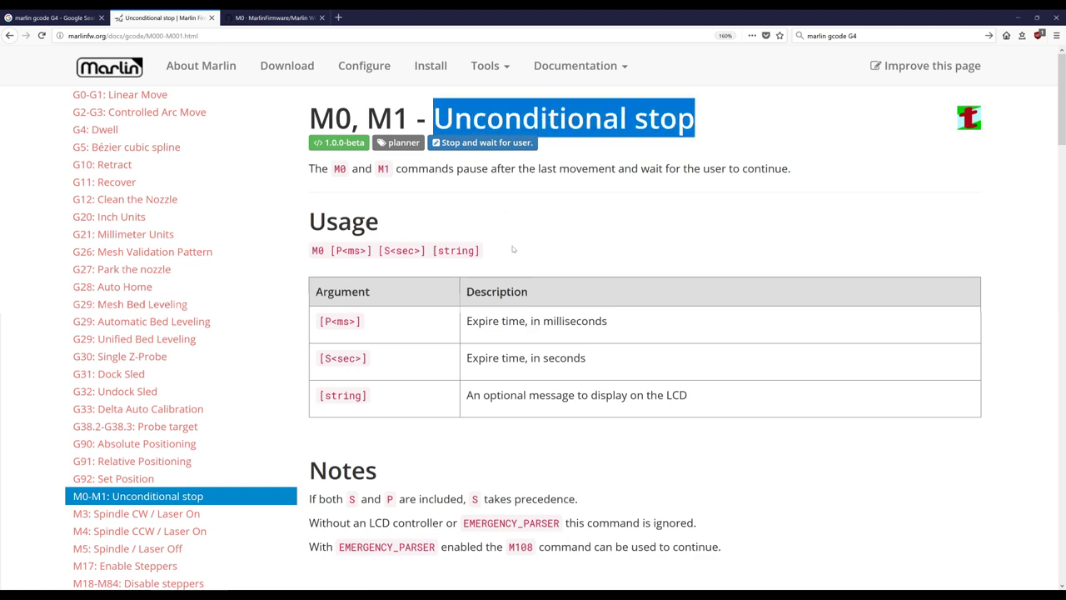
scroll(531, 478, down, 1)
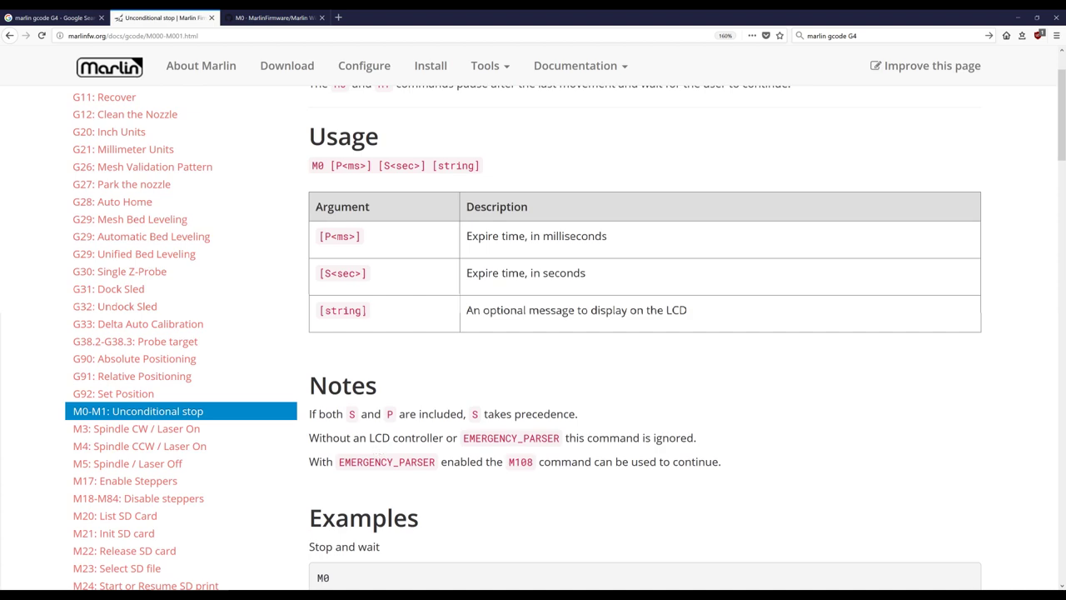
drag(369, 437, 443, 438)
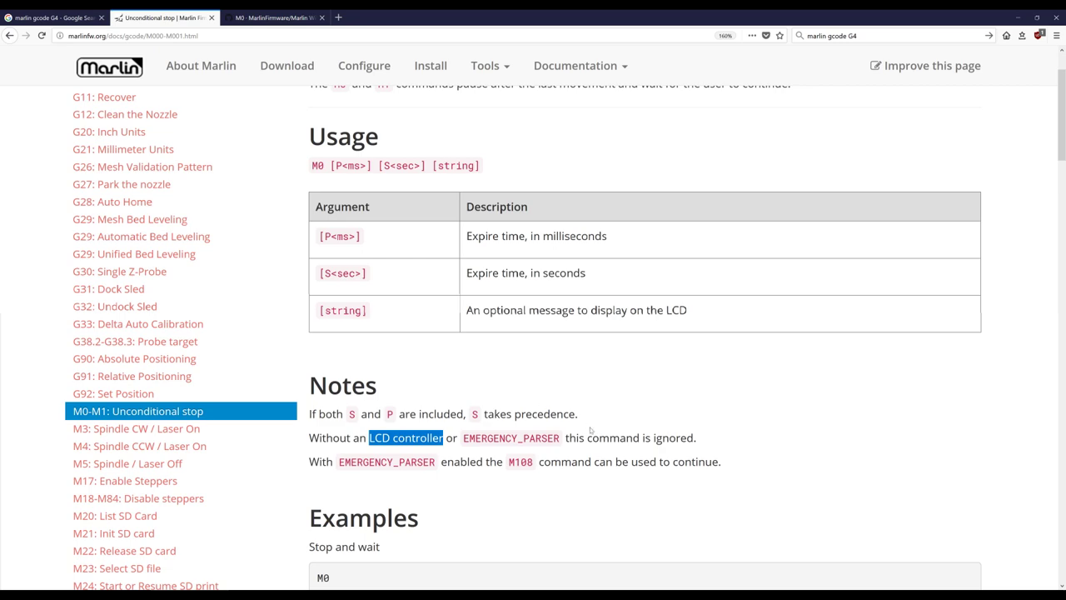
scroll(513, 395, down, 2)
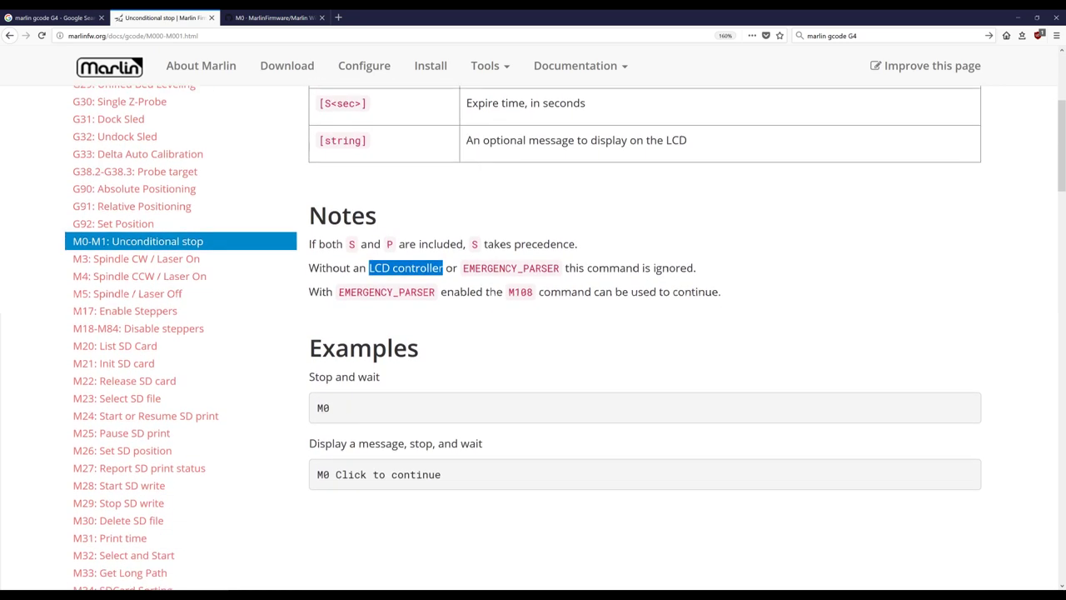
drag(309, 377, 380, 377)
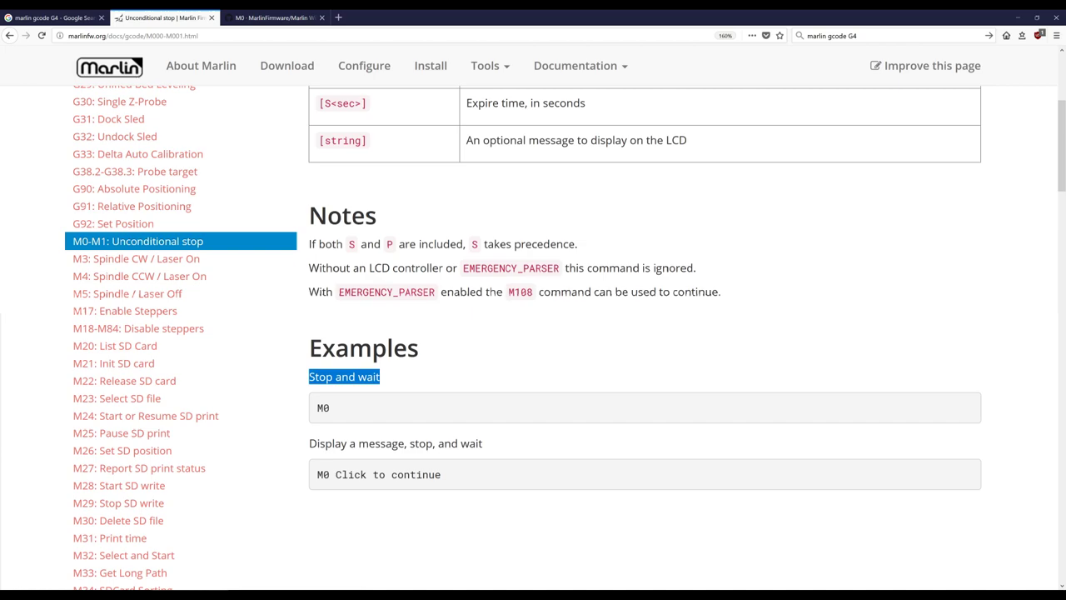
click(379, 377)
drag(316, 444, 461, 443)
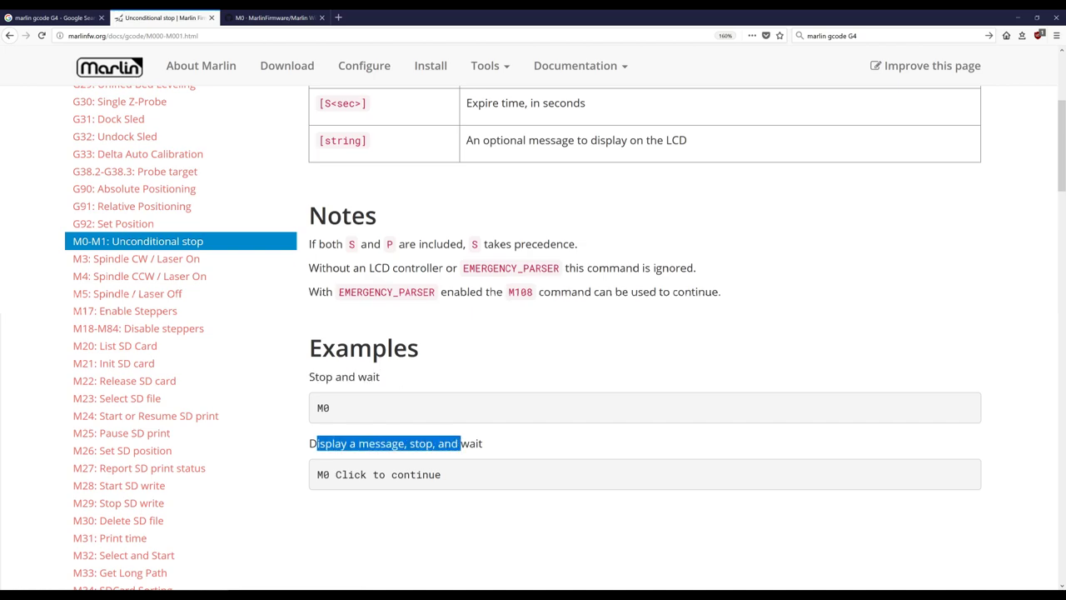
drag(335, 474, 430, 474)
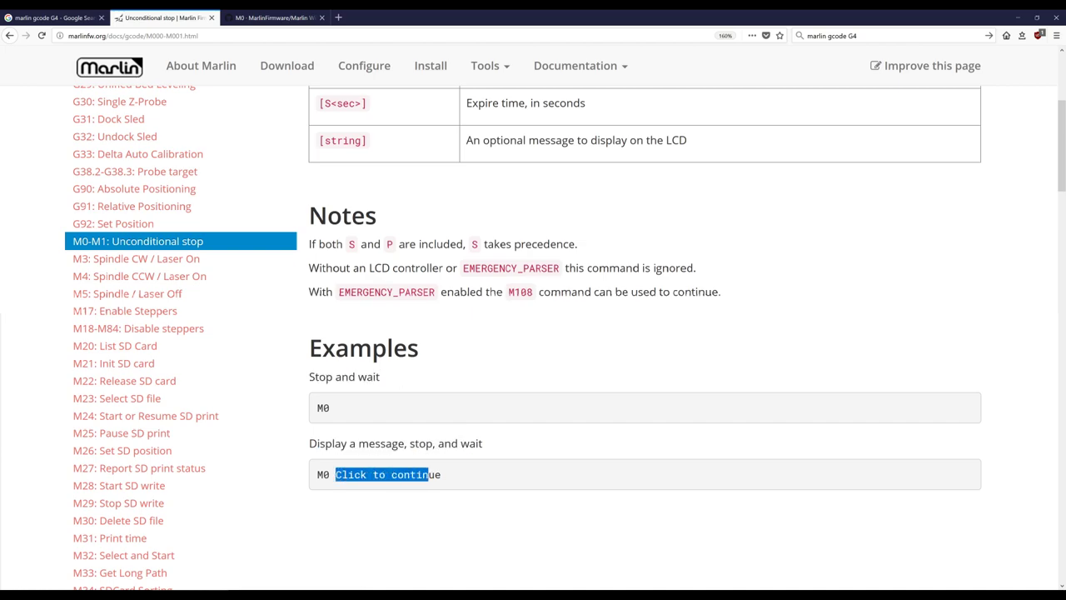
click(430, 474)
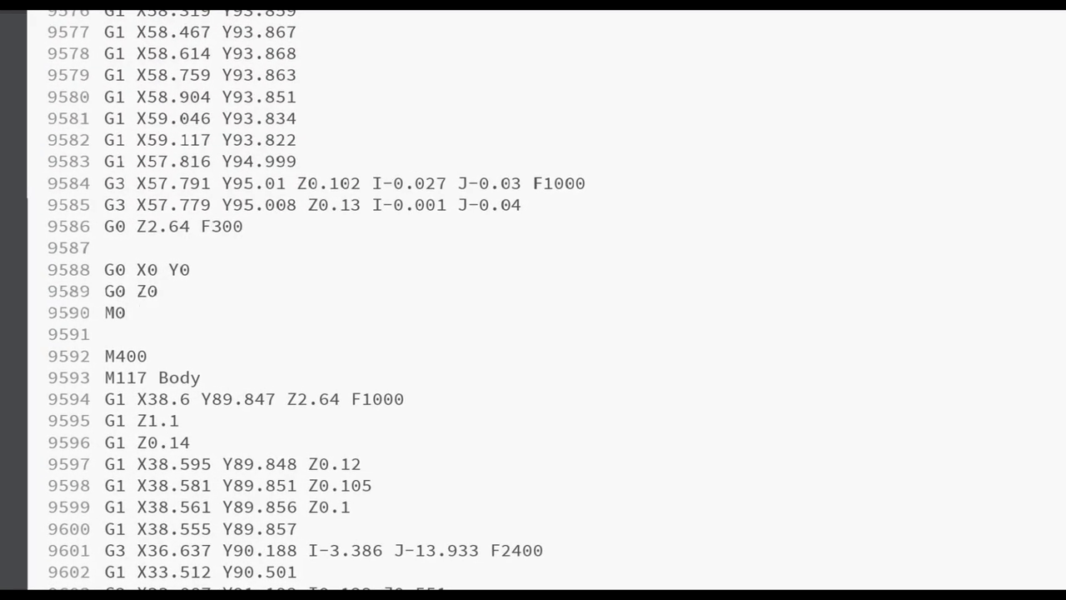
Add the message 'Switch Pen' to the M0 pause and check the Z2.64 height on line 9595
text(Switch Pen)
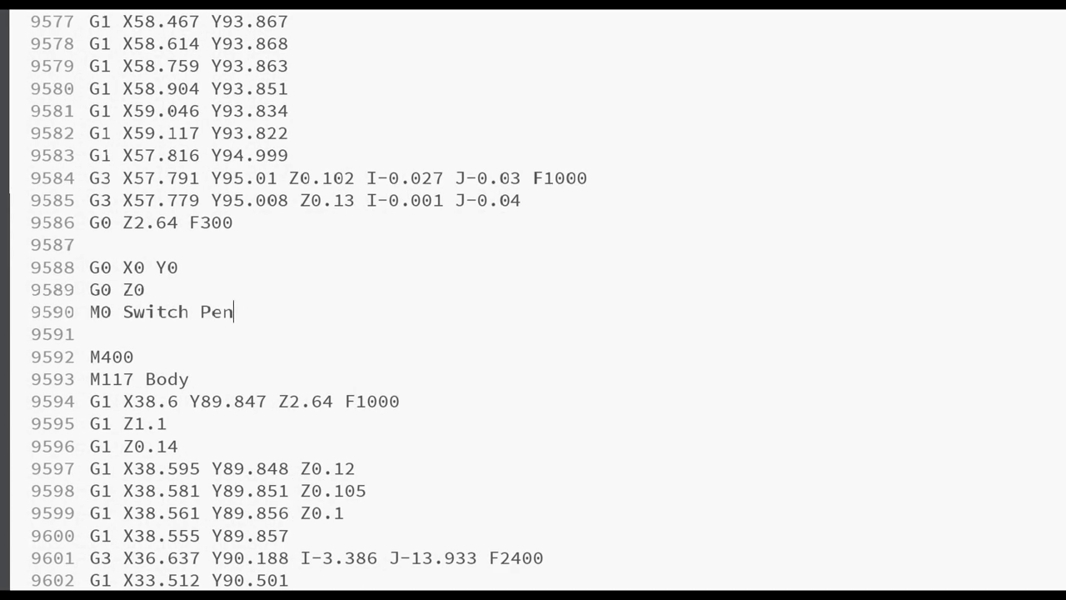
key(Return)
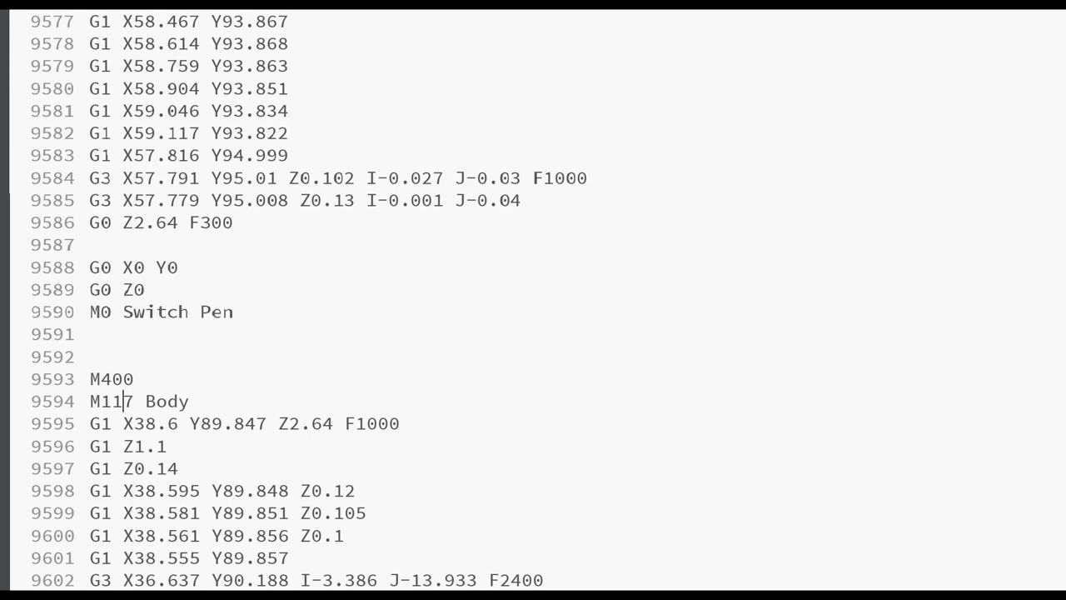
click(134, 423)
click(101, 423)
drag(124, 423, 335, 423)
click(334, 423)
drag(123, 424, 168, 423)
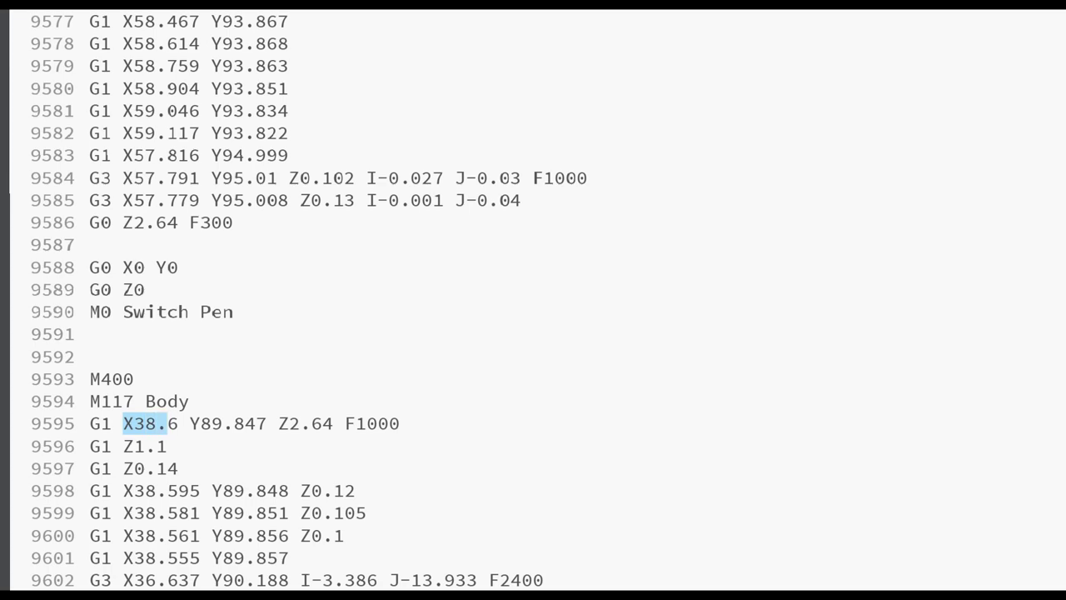
click(256, 423)
drag(278, 424, 334, 423)
click(334, 424)
Write G0 Z2.64 on line 9591 so the pen lifts right after the pause
drag(145, 289, 123, 289)
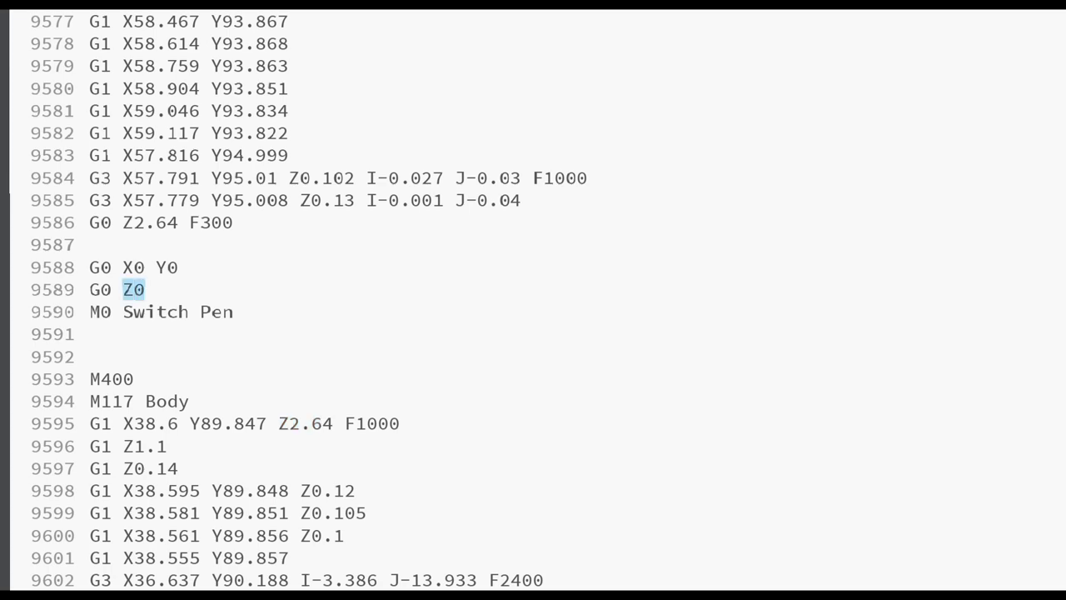
click(91, 334)
text(G0 Z)
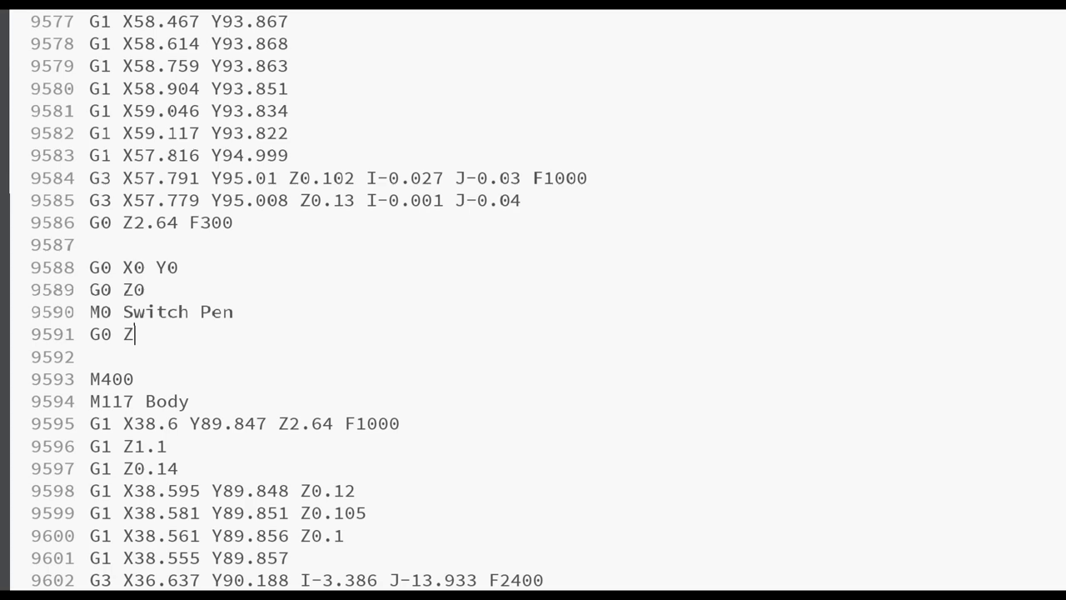
text(2.64)
drag(278, 423, 333, 423)
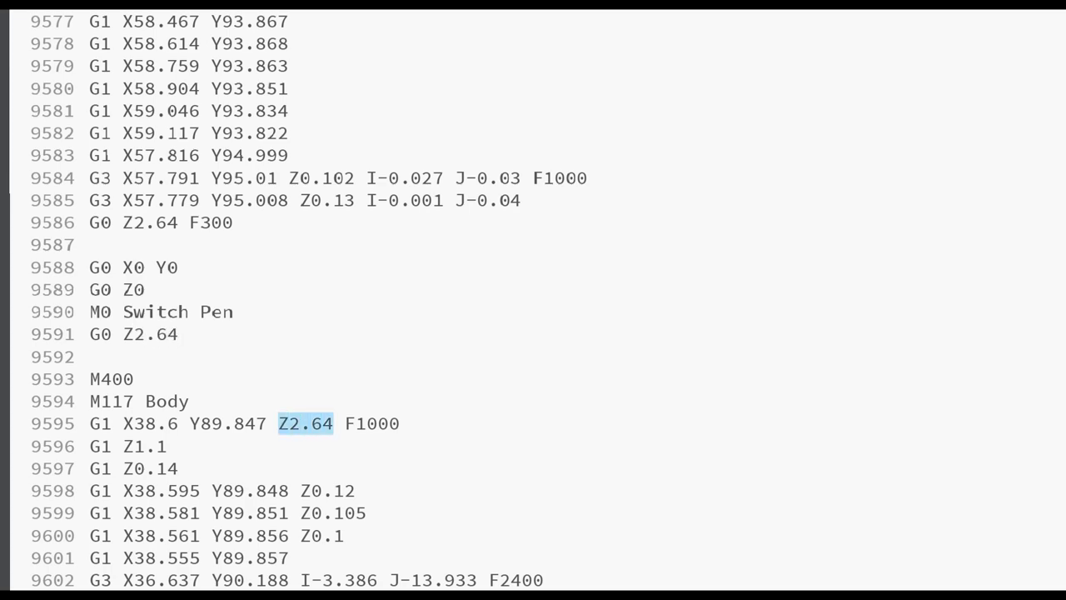
click(178, 334)
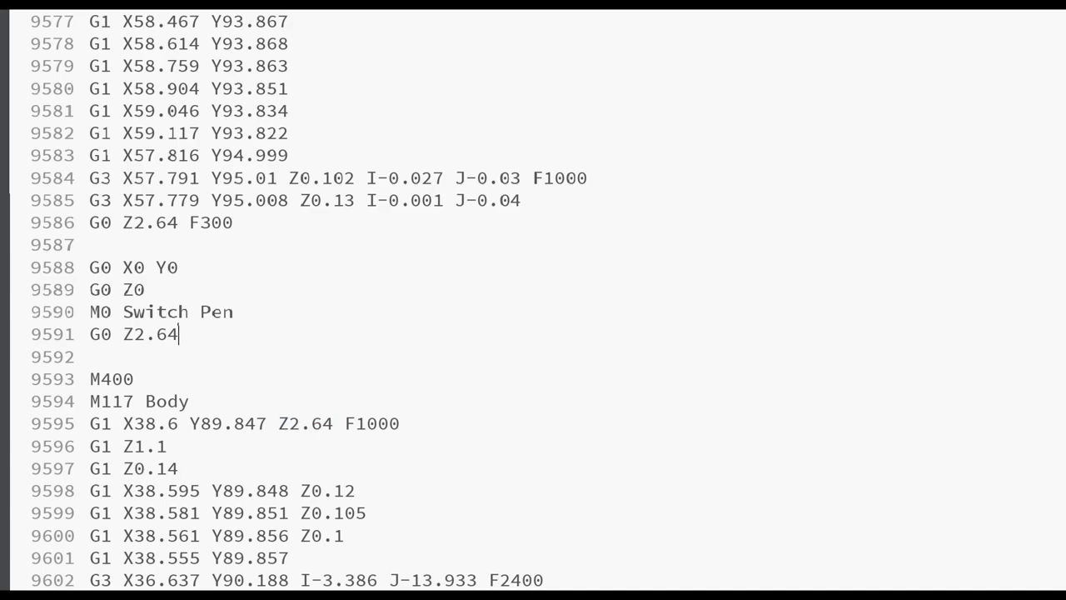
Copy the four pen-switch lines 9588–9591 from before the Body section
click(89, 266)
key(shift+End)
key(shift+Down)
key(shift+Down)
key(shift+Down)
key(ctrl+c)
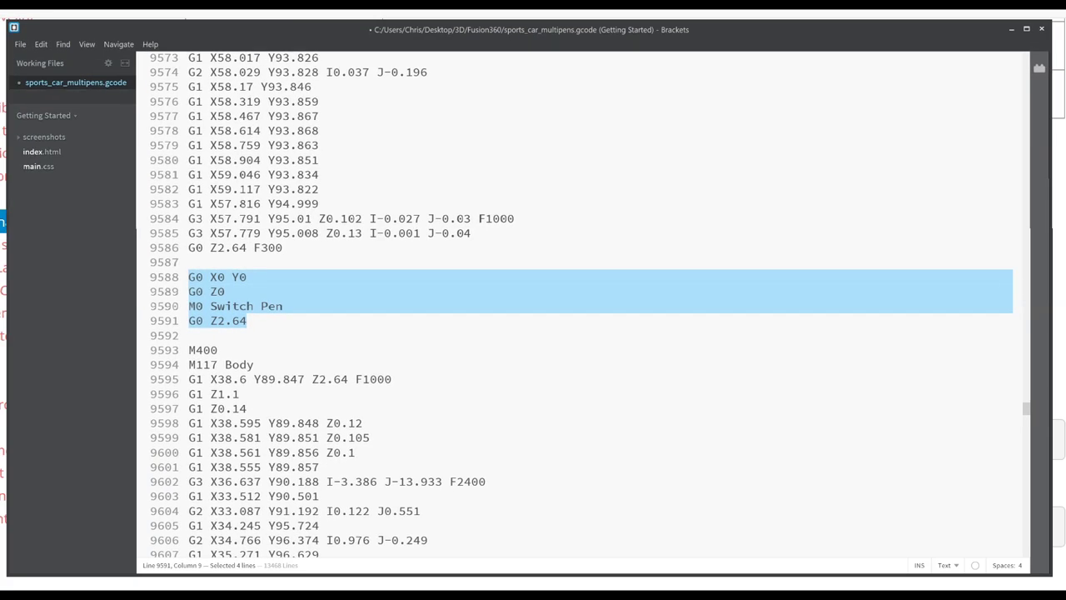
double_click(239, 365)
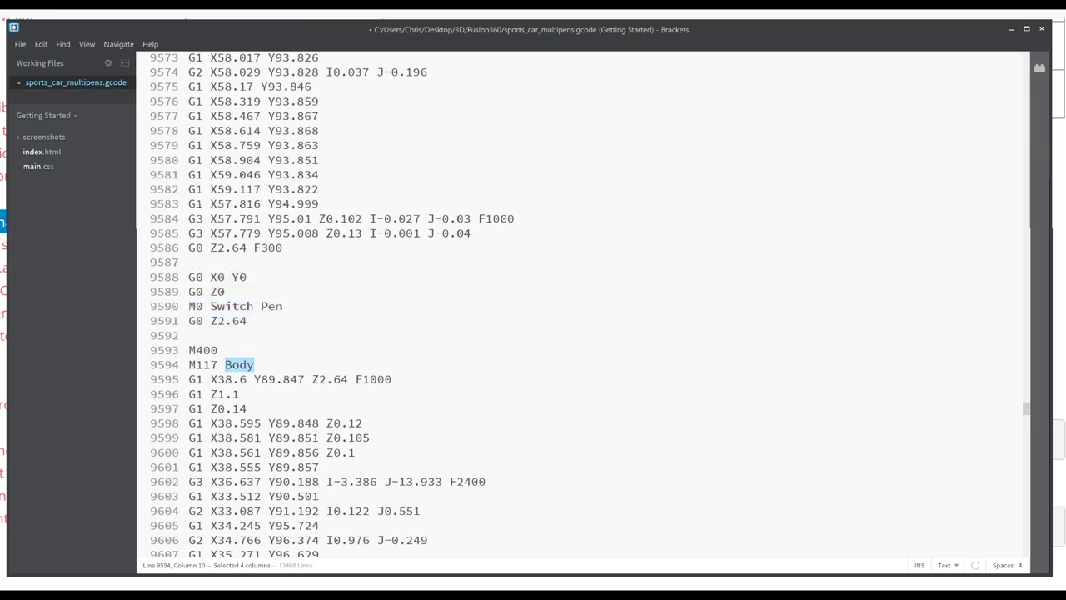
click(218, 350)
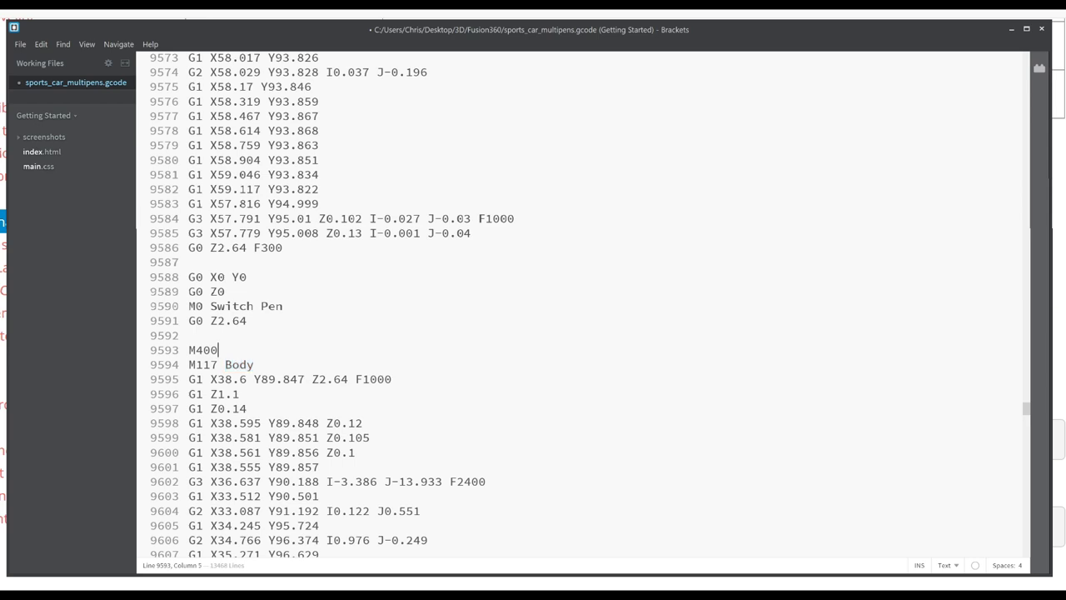
Find 'wheel' and paste the pen-switch block before the Wheels section's M400
key(ctrl+f)
text(wheel)
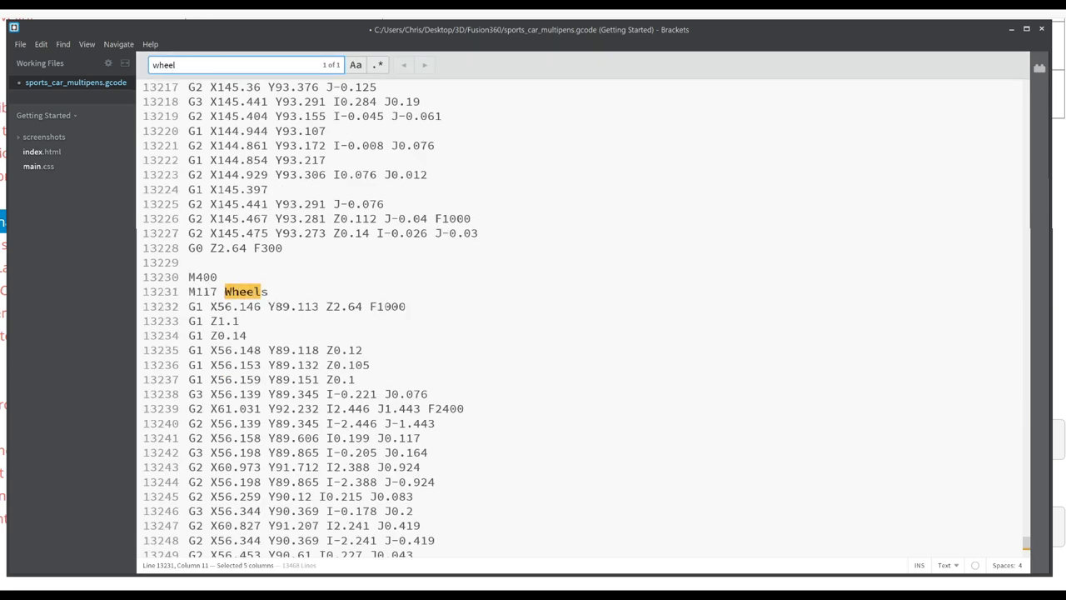
click(189, 263)
key(Return)
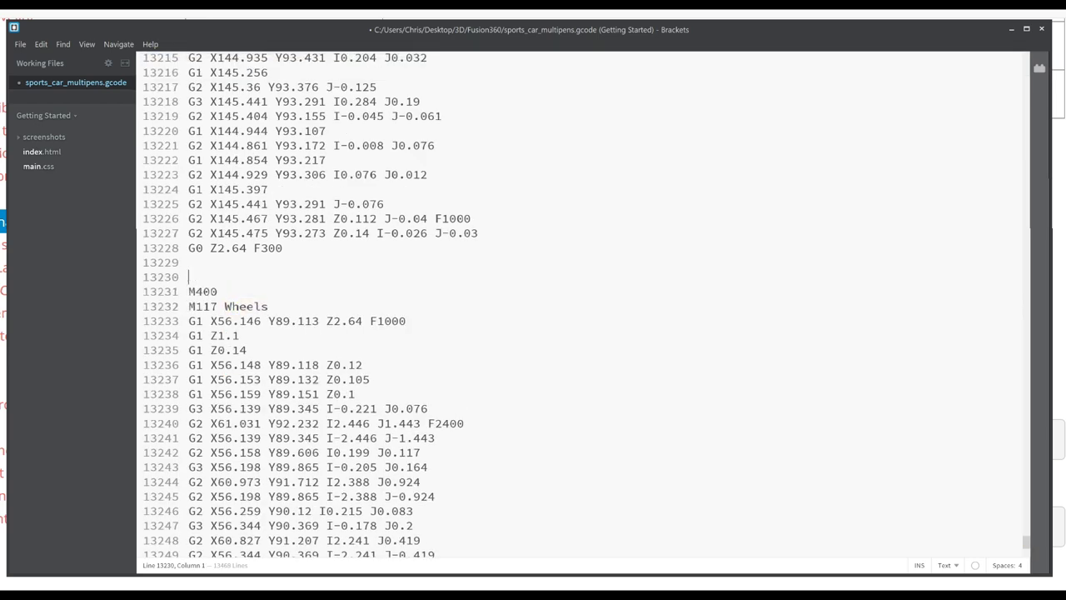
key(ctrl+v)
key(Return)
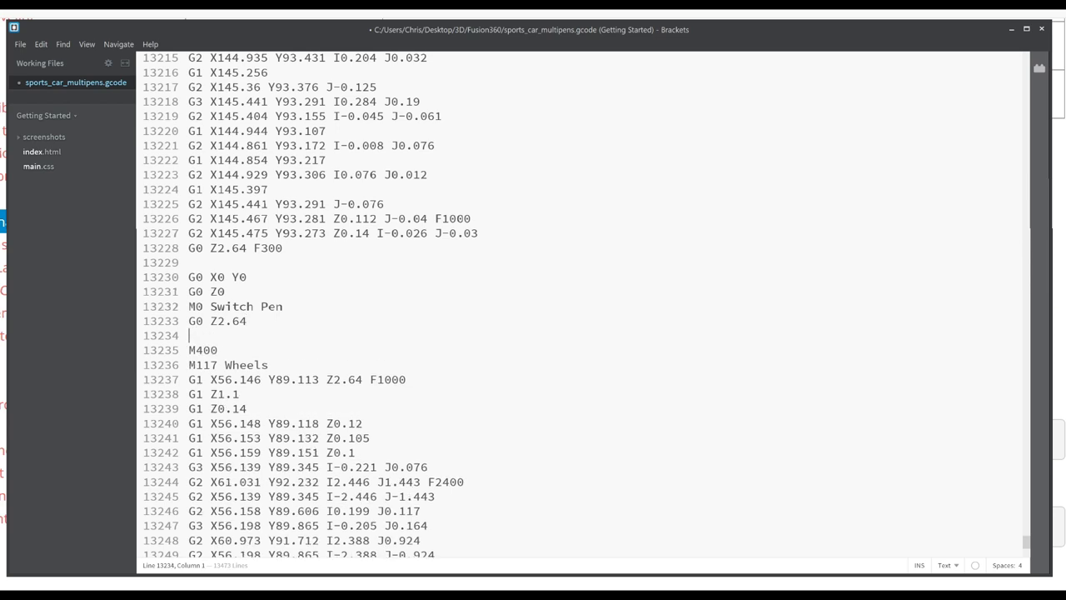
Verify the pasted G0 X0 Y0, Switch Pen and G0 Z2.64 lines (13230–13233) before Wheels
drag(210, 248, 247, 247)
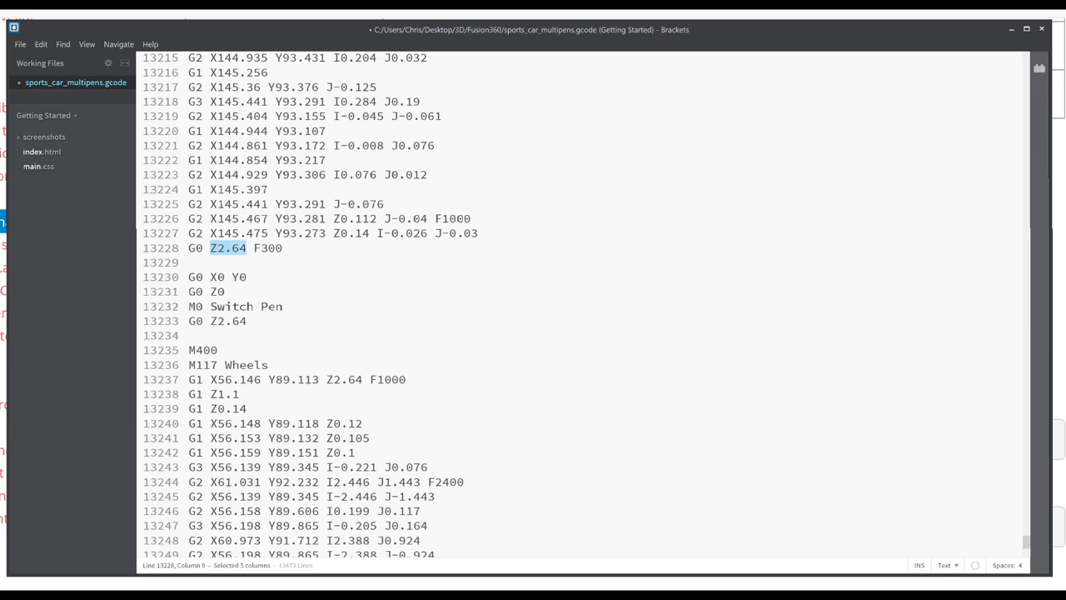
click(211, 276)
click(247, 277)
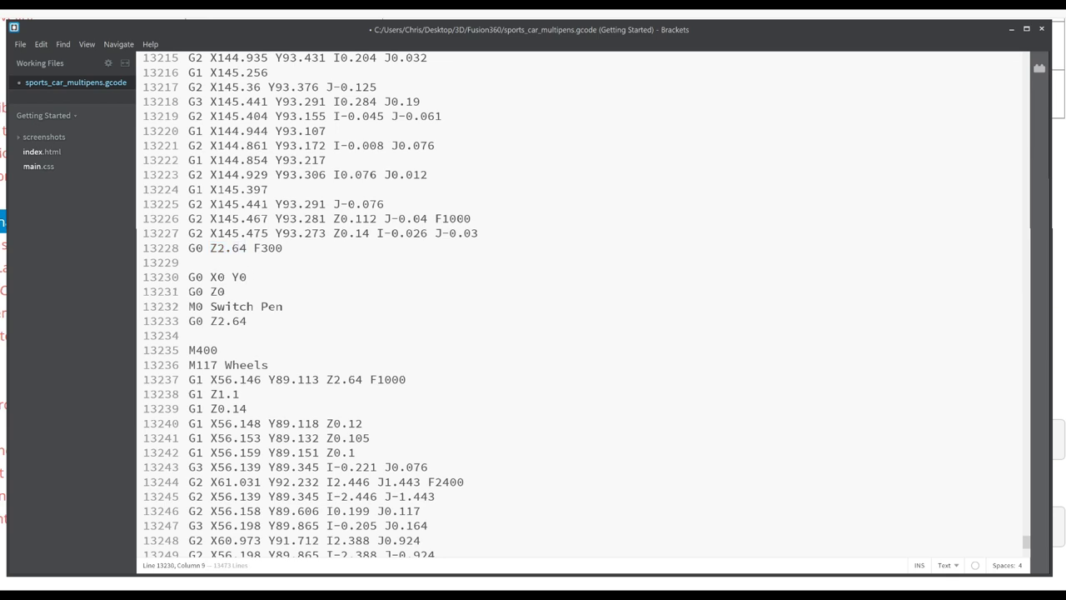
drag(210, 307, 284, 307)
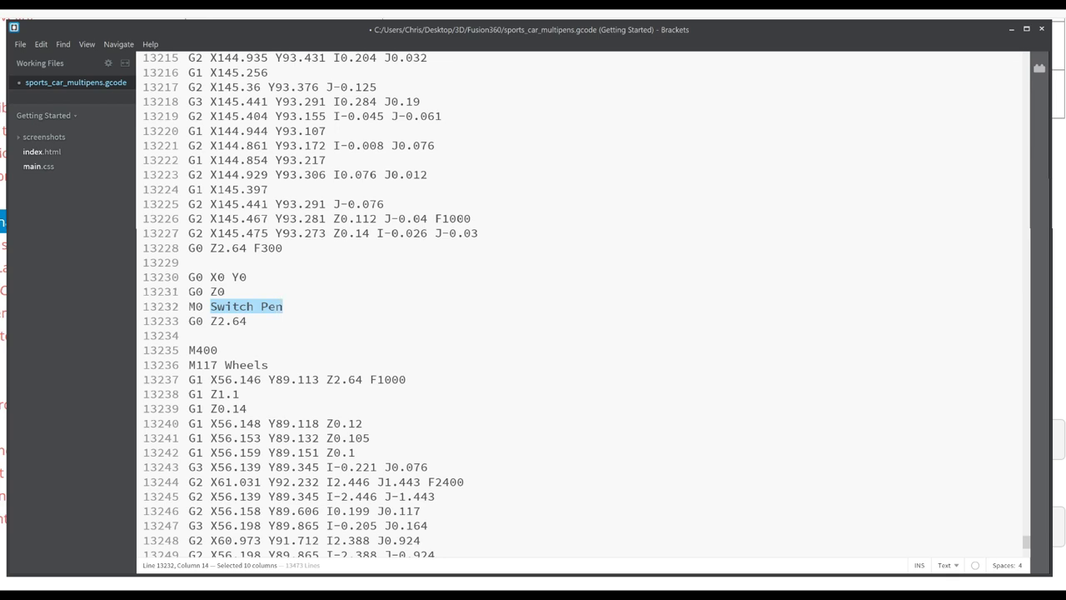
drag(210, 321, 247, 320)
click(247, 321)
click(268, 365)
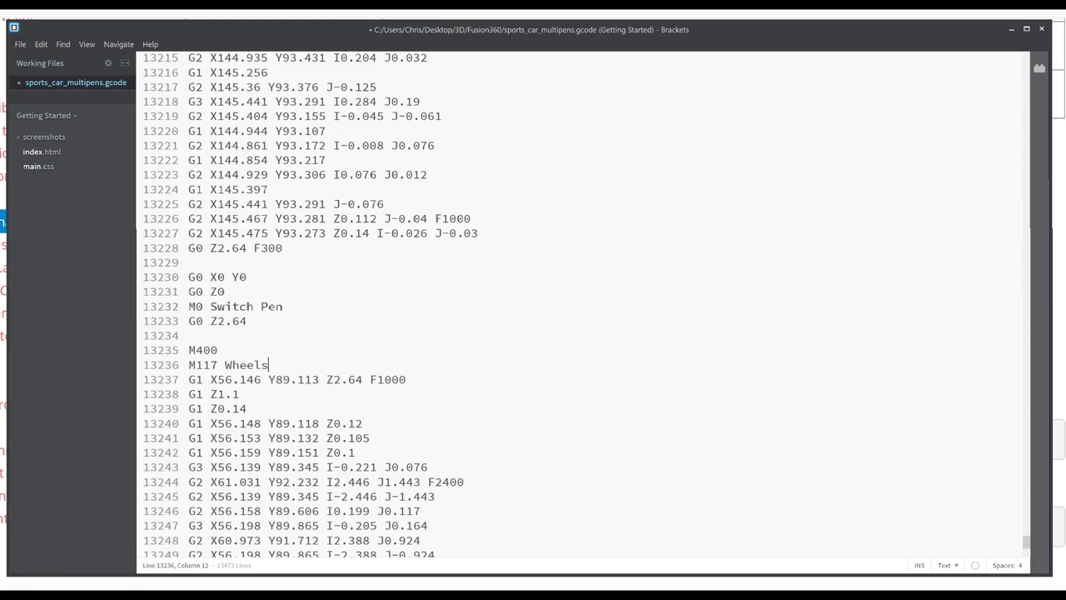
drag(283, 307, 210, 306)
click(238, 307)
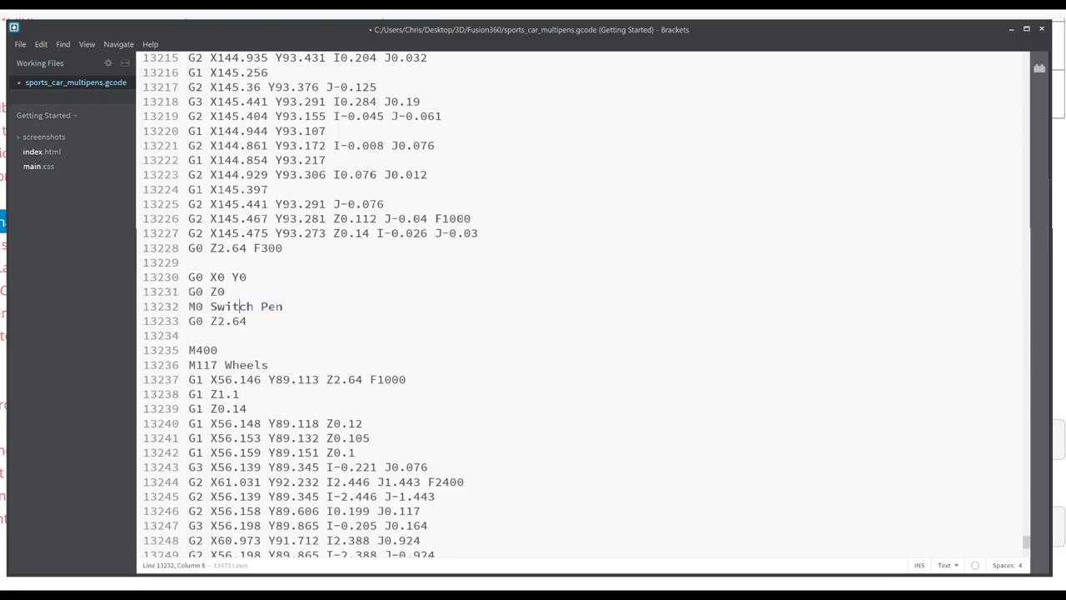